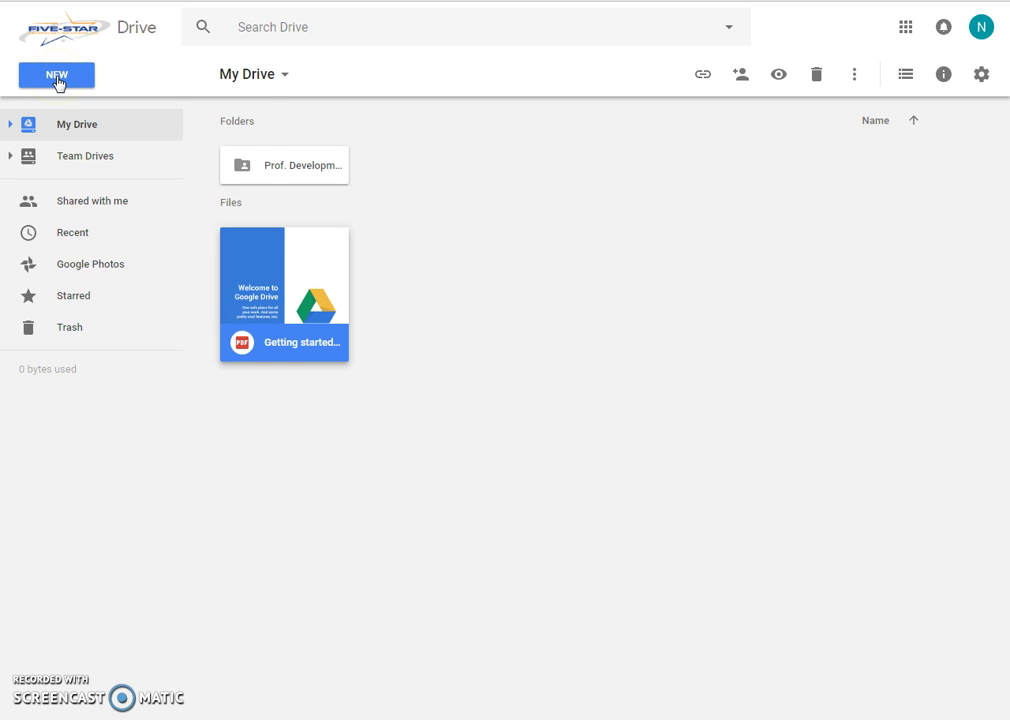
- Create a new blank Google Docs document from Drive's New menu
{"action": "left_click", "coordinate": [57, 78]}
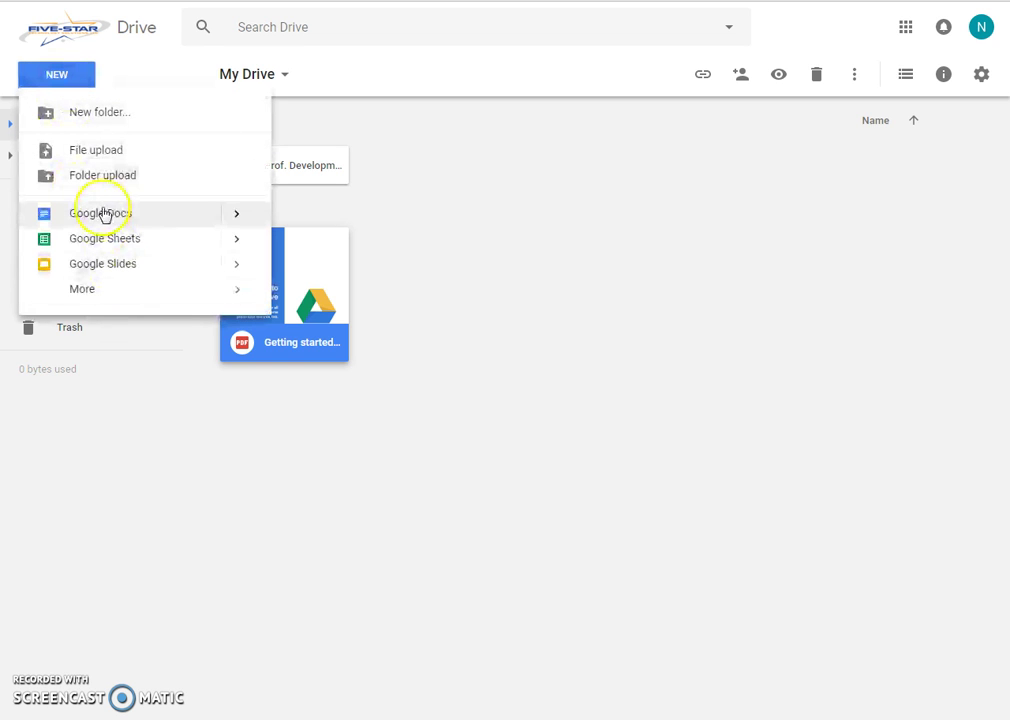
{"action": "left_click", "coordinate": [549, 289]}
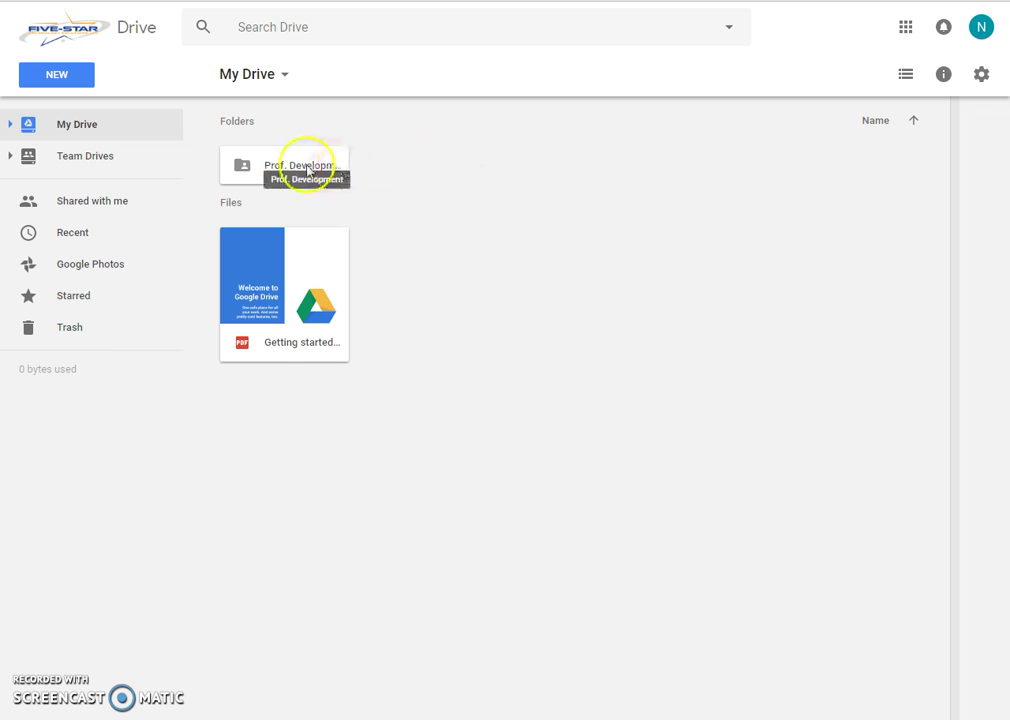
{"action": "left_click", "coordinate": [46, 84]}
{"action": "left_click", "coordinate": [90, 216]}
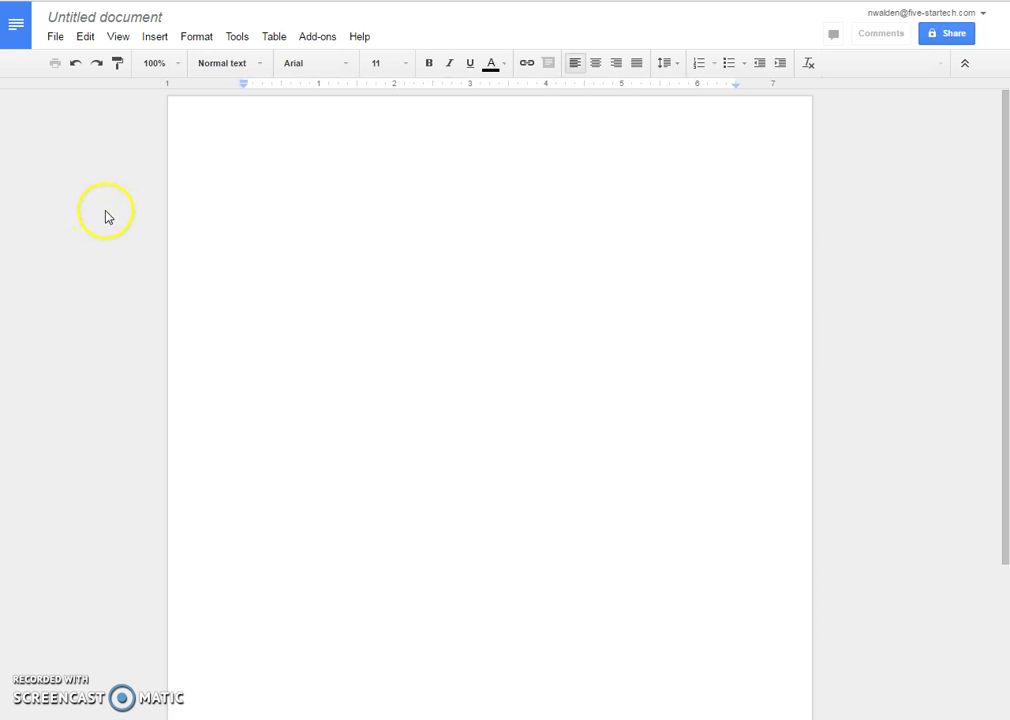
- Title the document 'Training' and type the author's first name on the first line
{"action": "left_click", "coordinate": [76, 18]}
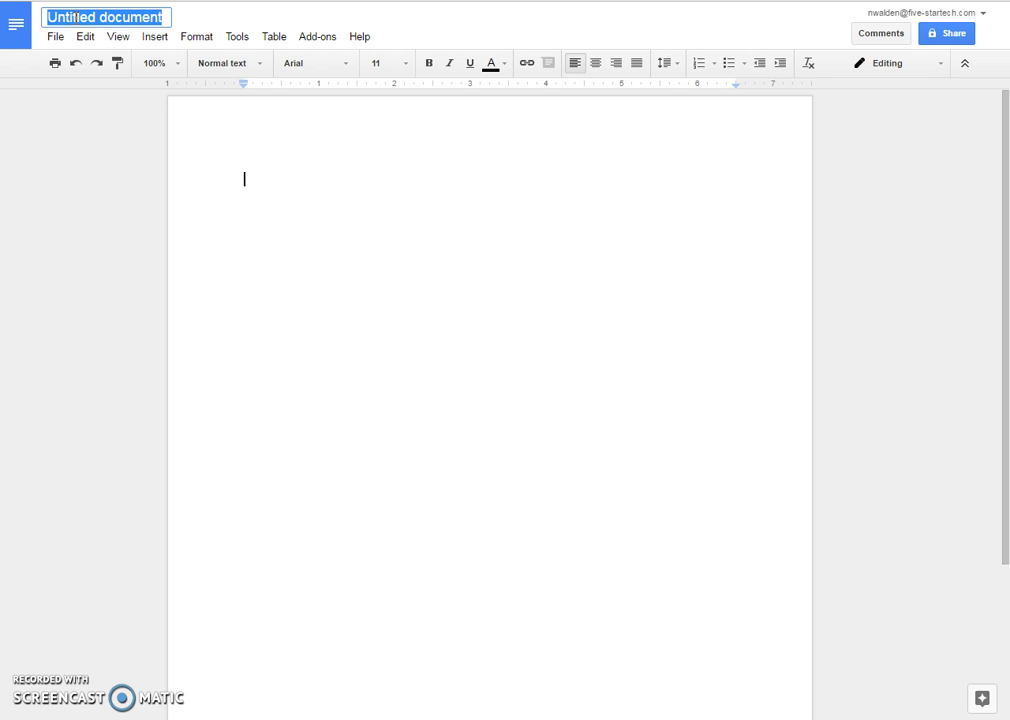
{"action": "type", "text": "Training"}
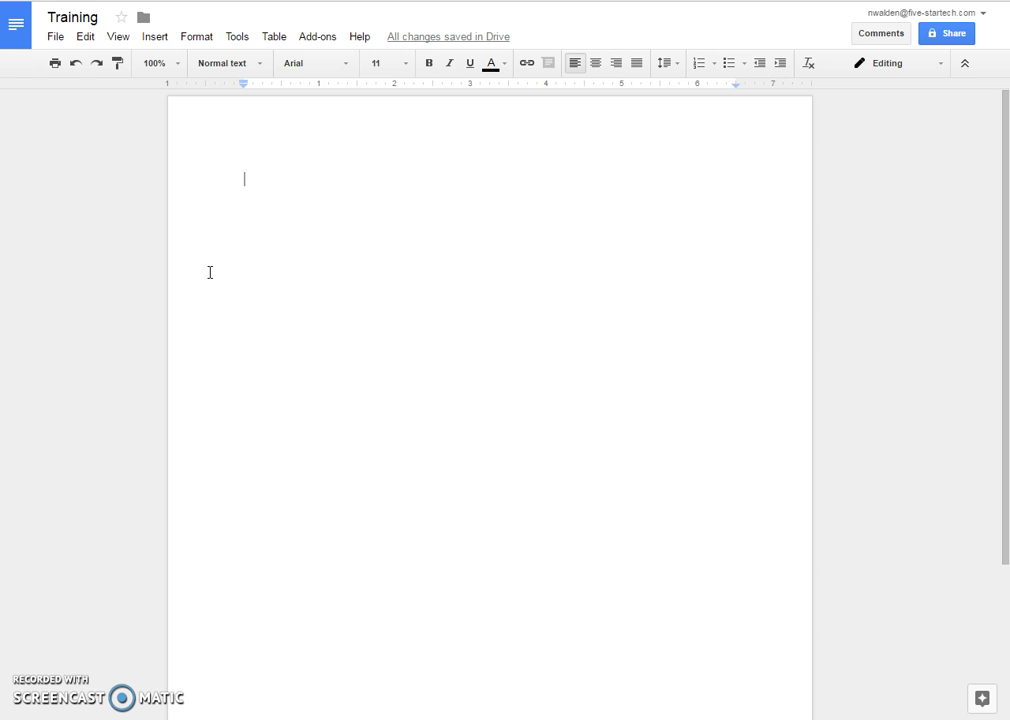
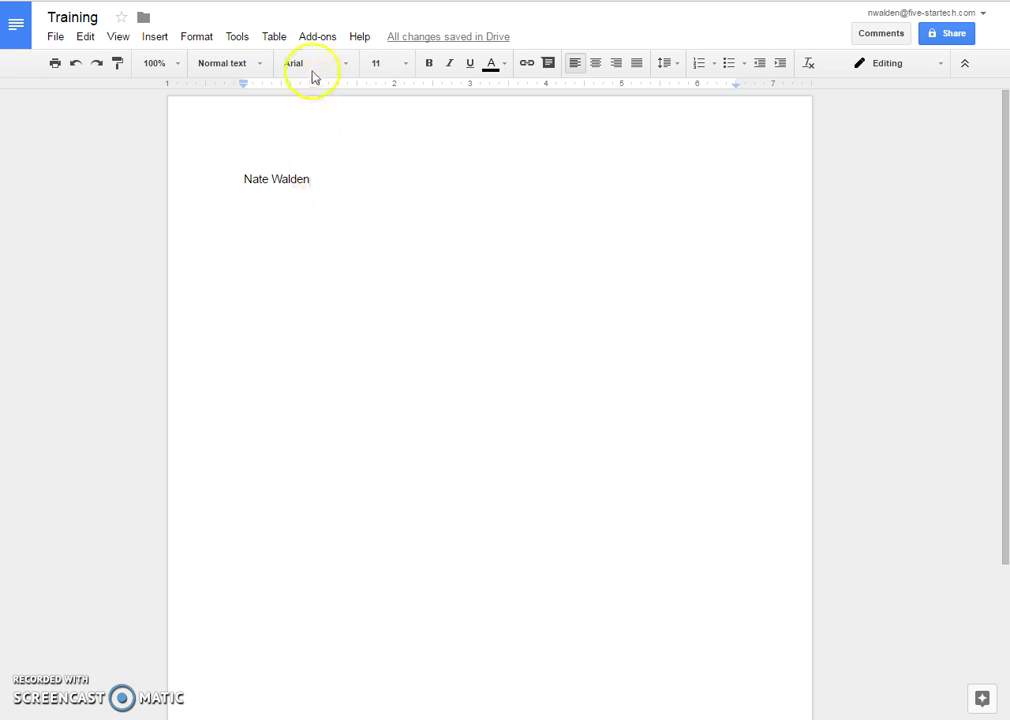
- Add Quicksand from More fonts and apply it to the selected name line
{"action": "left_click_drag", "start_coordinate": [312, 180], "coordinate": [243, 178]}
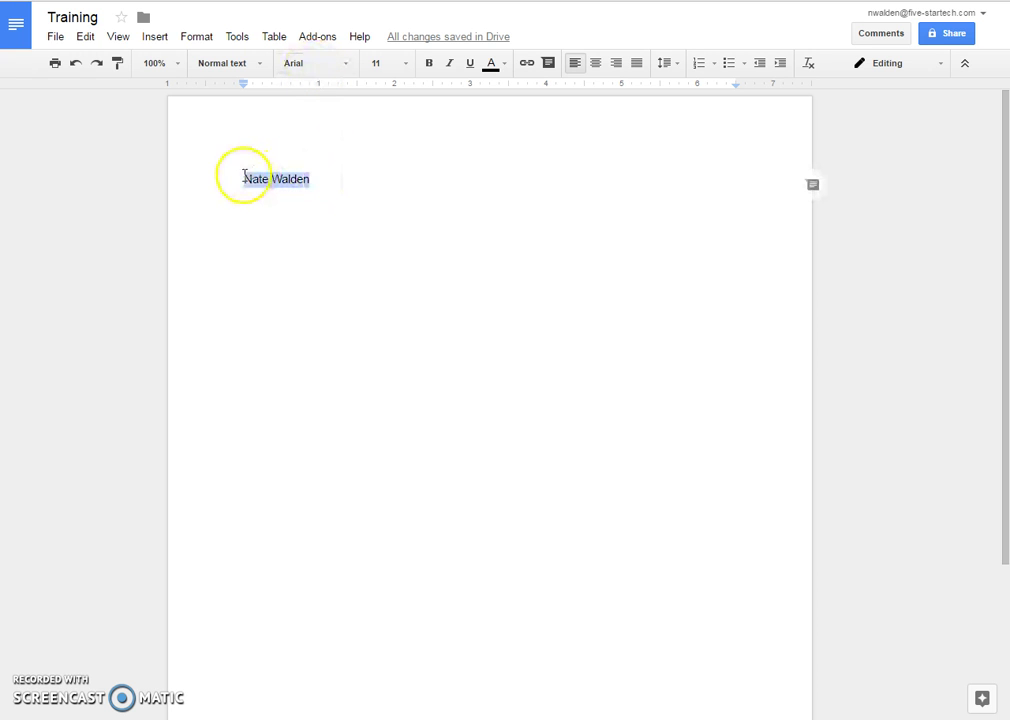
{"action": "left_click", "coordinate": [318, 65]}
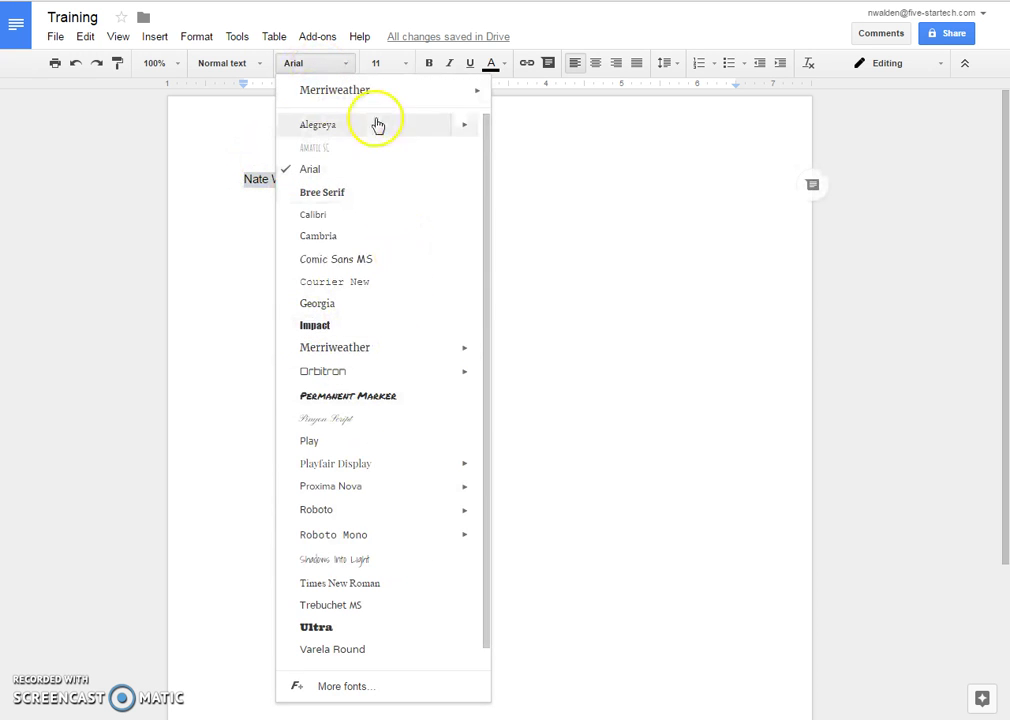
{"action": "scroll", "coordinate": [358, 476], "scroll_direction": "down", "scroll_amount": 1}
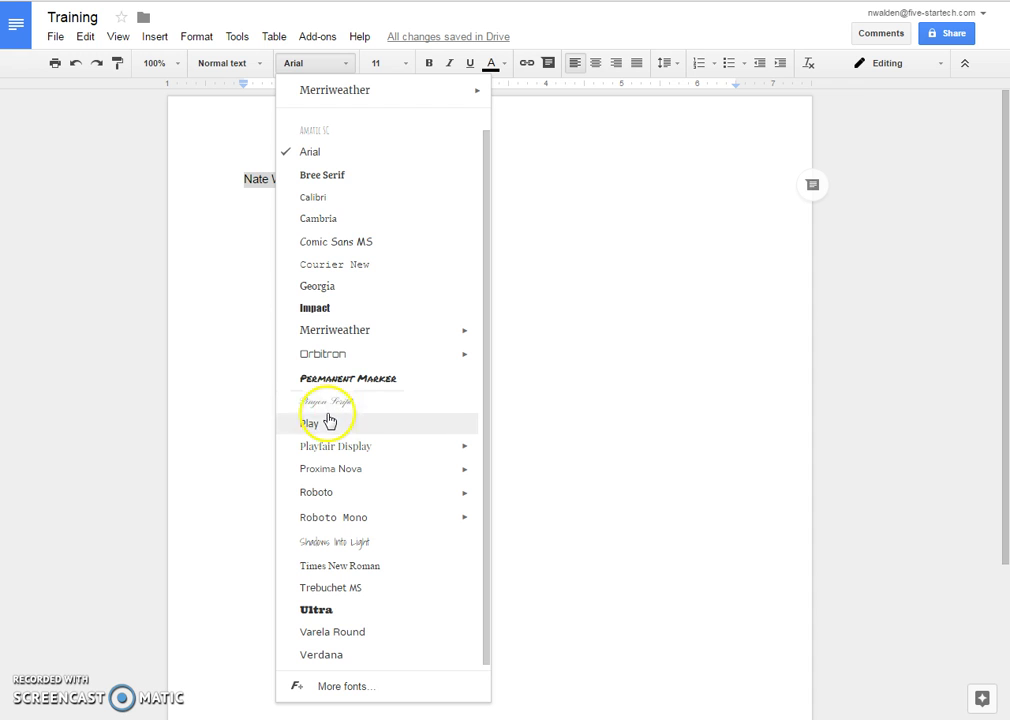
{"action": "left_click", "coordinate": [341, 688]}
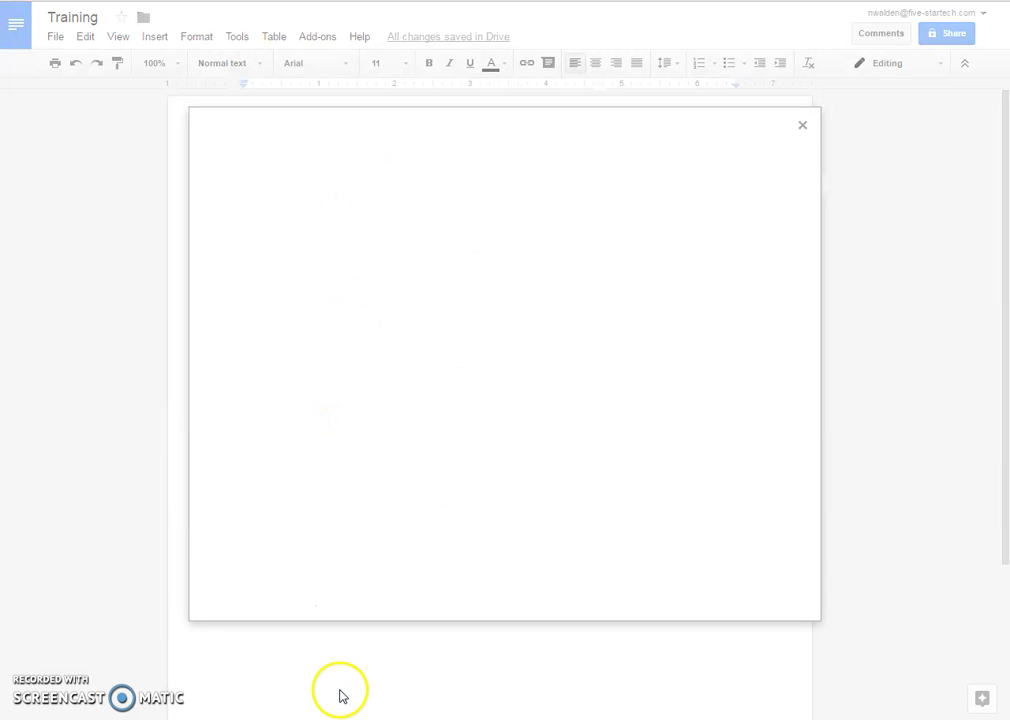
{"action": "scroll", "coordinate": [367, 338], "scroll_direction": "down", "scroll_amount": 10}
{"action": "scroll", "coordinate": [369, 345], "scroll_direction": "down", "scroll_amount": 15}
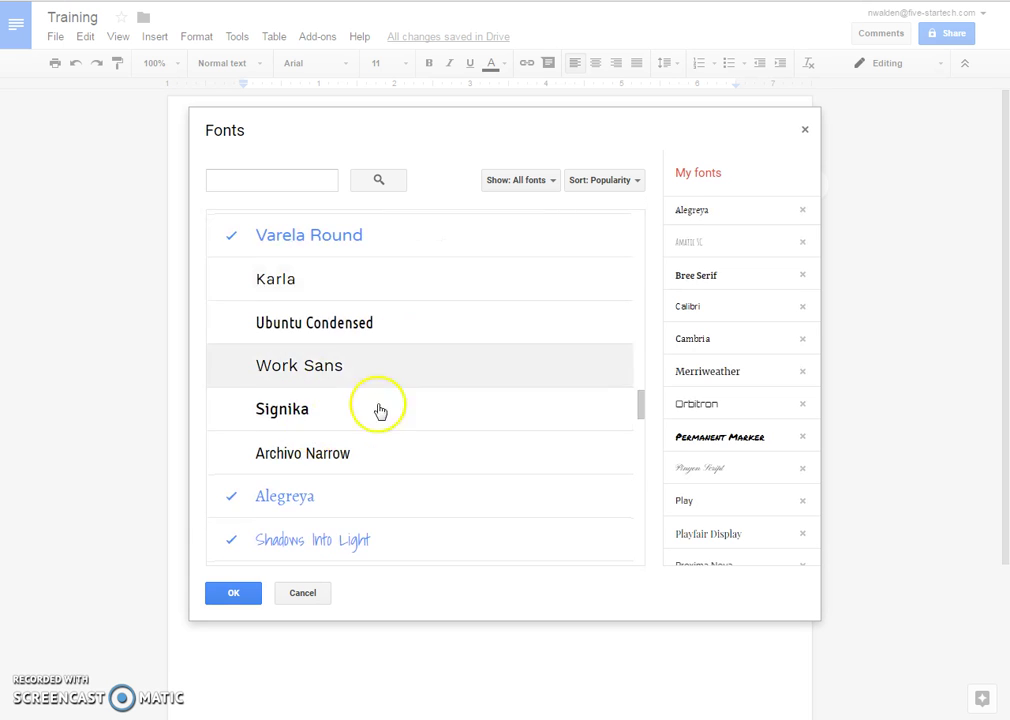
{"action": "scroll", "coordinate": [370, 412], "scroll_direction": "up", "scroll_amount": 3}
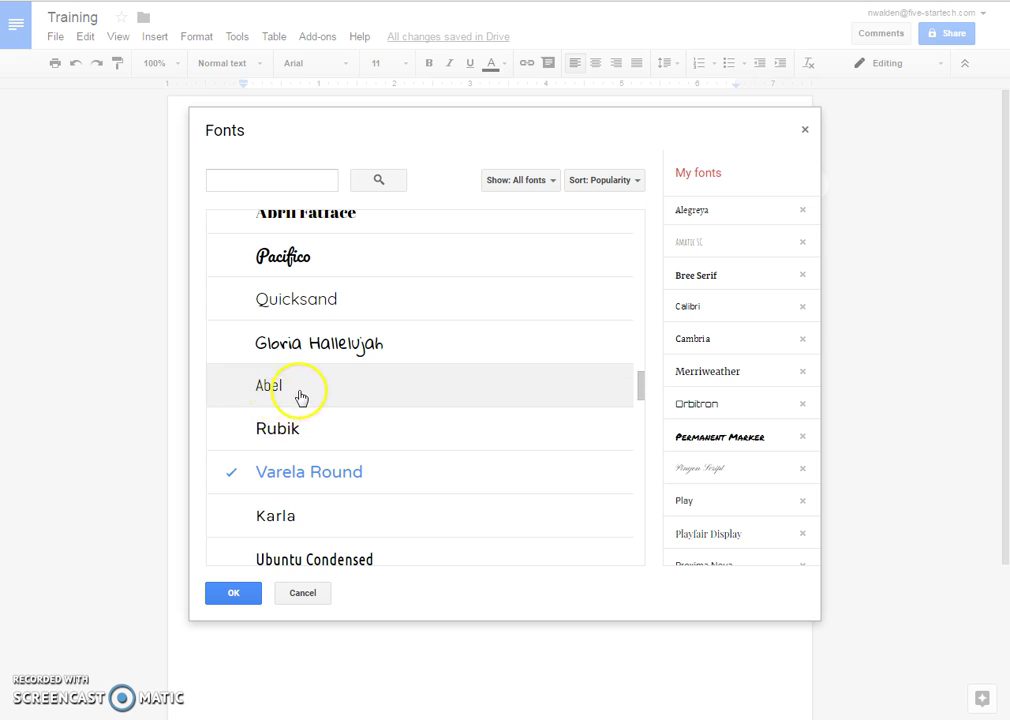
{"action": "scroll", "coordinate": [300, 394], "scroll_direction": "up", "scroll_amount": 1}
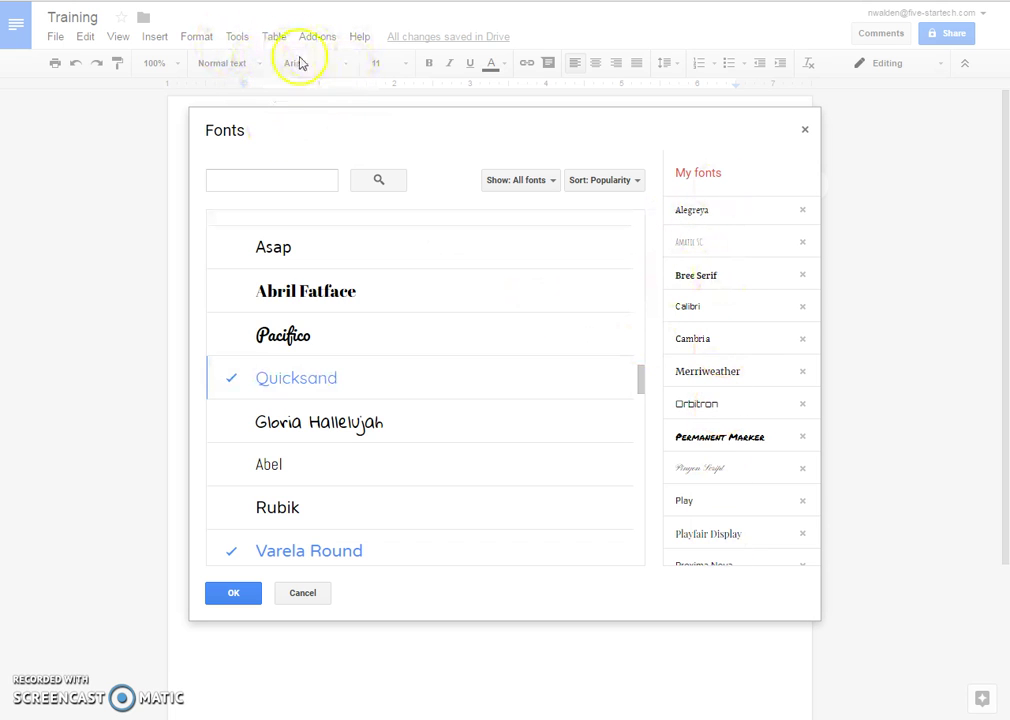
{"action": "scroll", "coordinate": [332, 340], "scroll_direction": "up", "scroll_amount": 2}
{"action": "scroll", "coordinate": [332, 340], "scroll_direction": "up", "scroll_amount": 10}
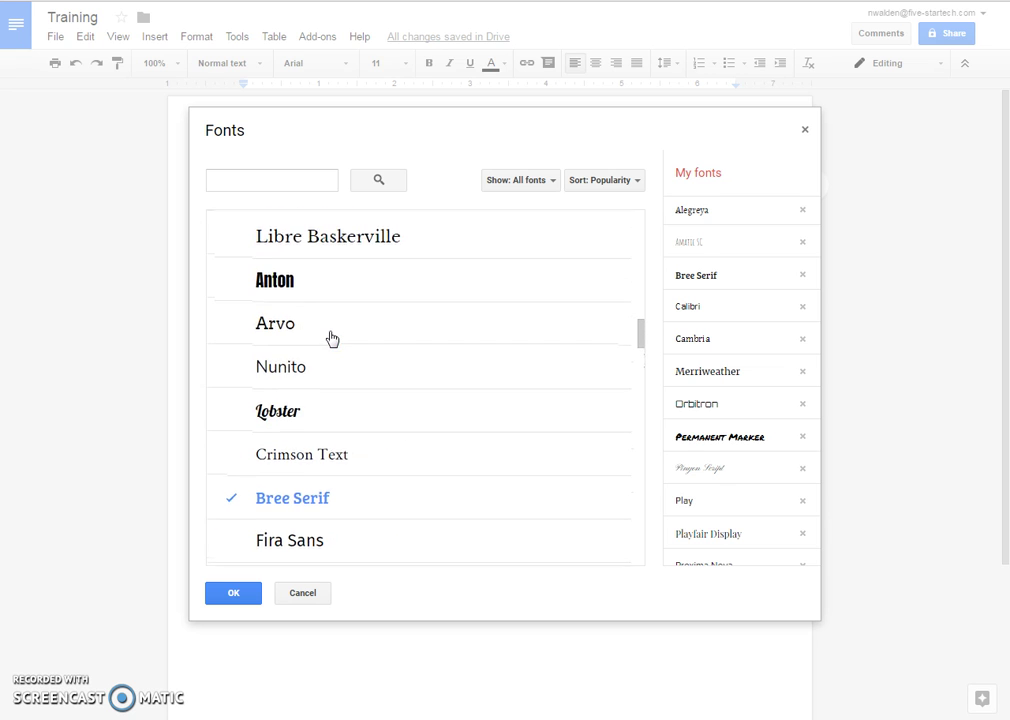
{"action": "scroll", "coordinate": [330, 338], "scroll_direction": "up", "scroll_amount": 3}
{"action": "scroll", "coordinate": [337, 390], "scroll_direction": "up", "scroll_amount": 3}
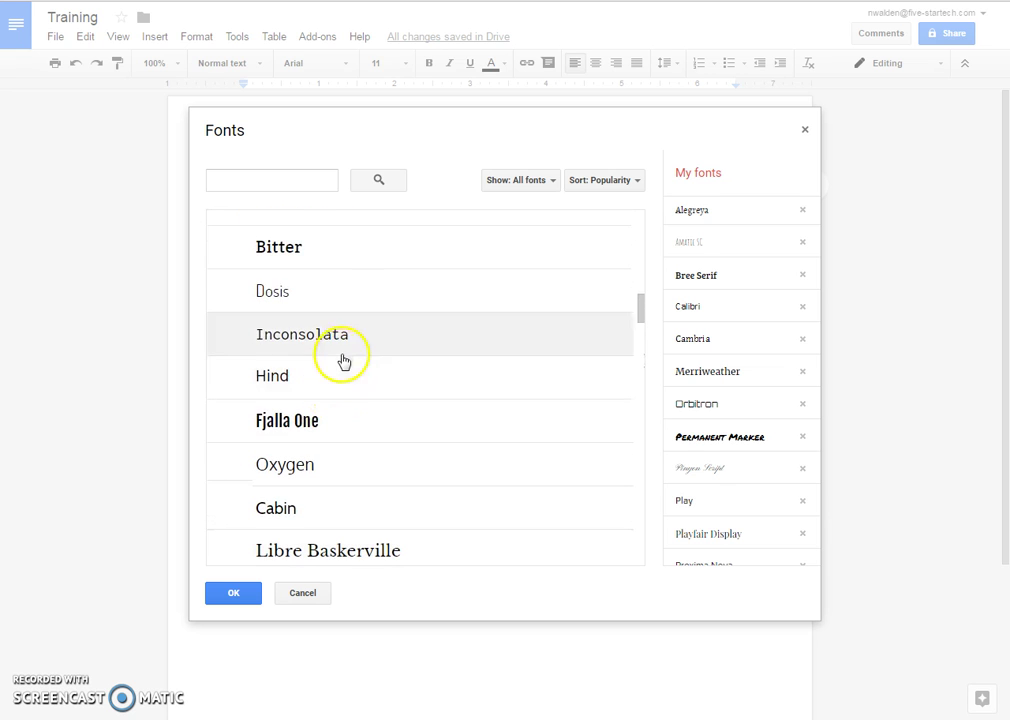
{"action": "scroll", "coordinate": [337, 350], "scroll_direction": "up", "scroll_amount": 3}
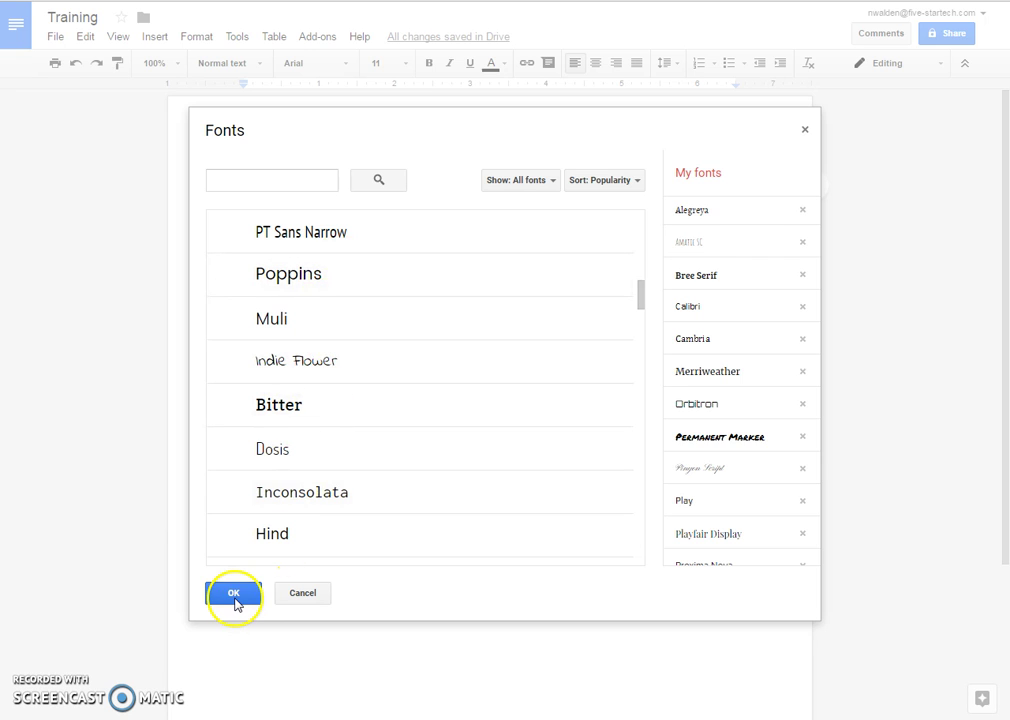
{"action": "left_click", "coordinate": [234, 595]}
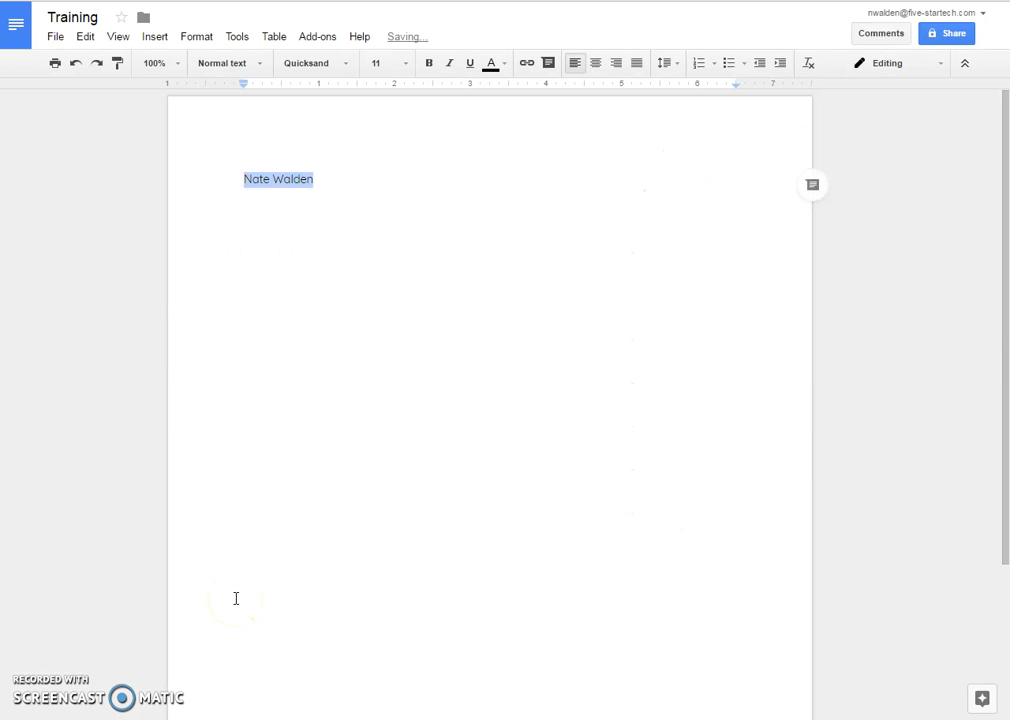
- Set the name line's font size to 13 point
{"action": "left_click", "coordinate": [367, 183]}
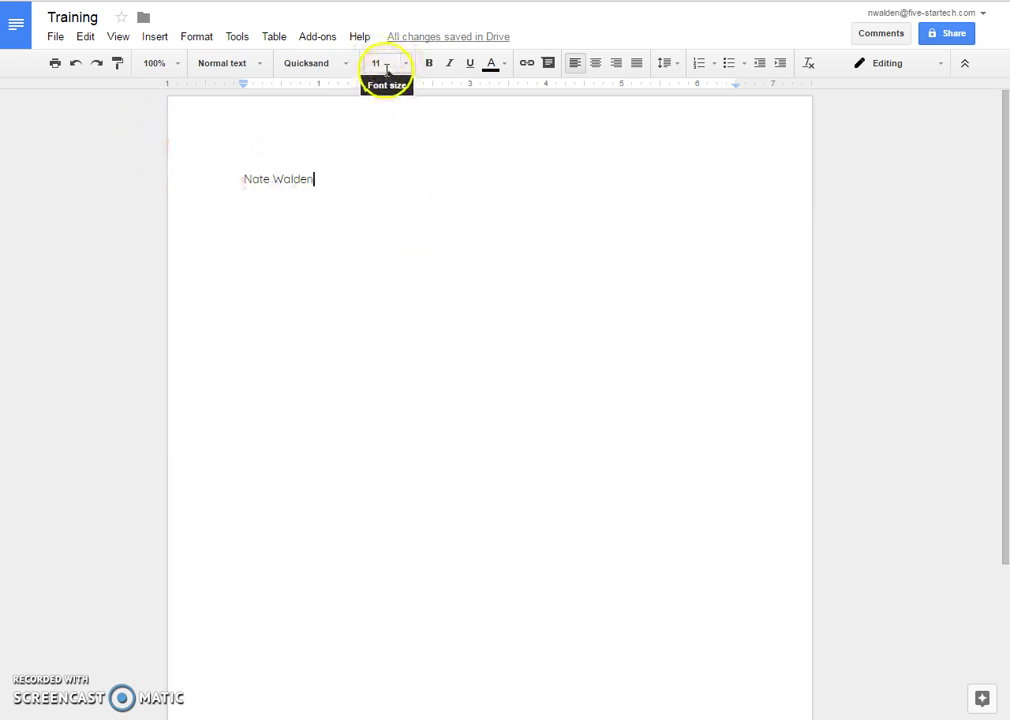
{"action": "left_click_drag", "start_coordinate": [313, 179], "coordinate": [241, 180]}
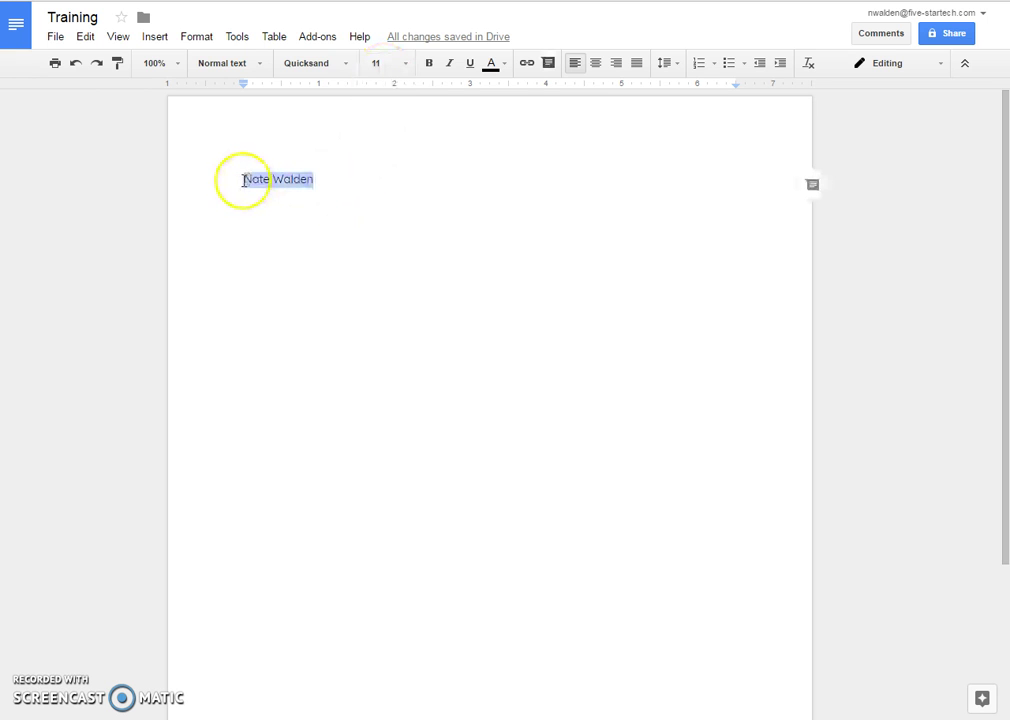
{"action": "left_click", "coordinate": [379, 63]}
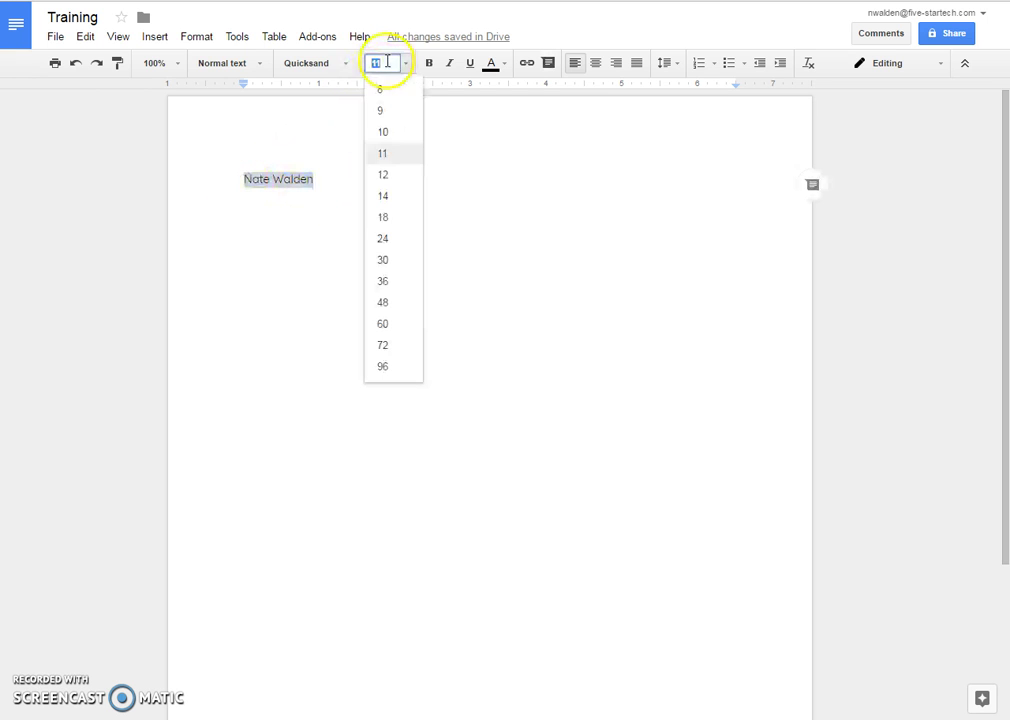
{"action": "left_click", "coordinate": [378, 239]}
{"action": "left_click", "coordinate": [396, 64]}
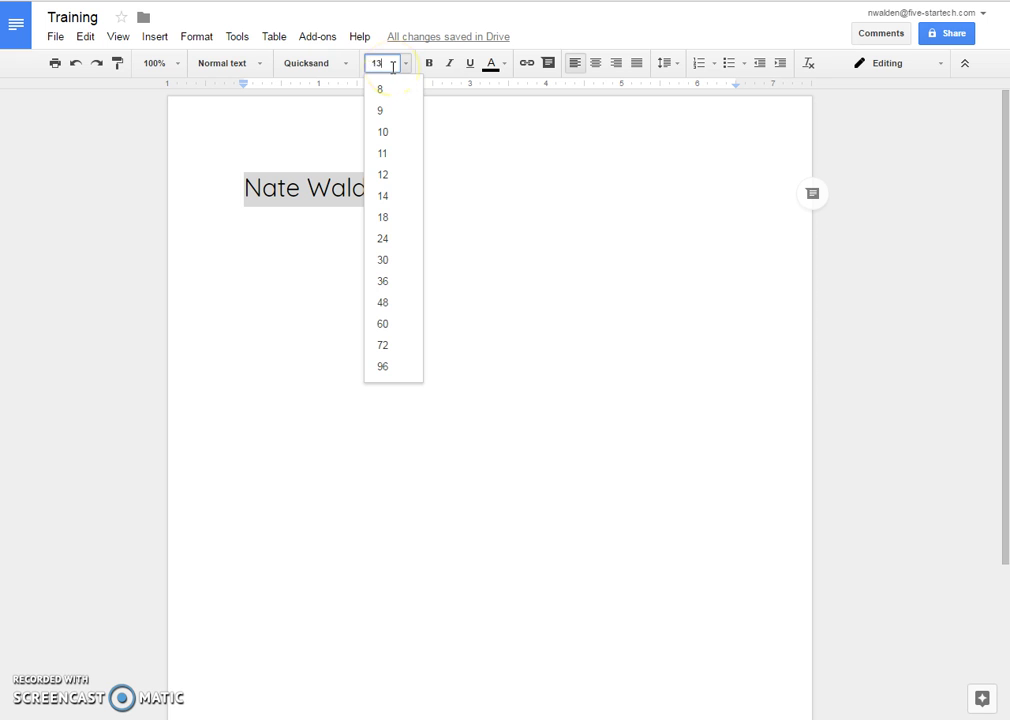
{"action": "key", "text": "Return"}
{"action": "left_click", "coordinate": [403, 192]}
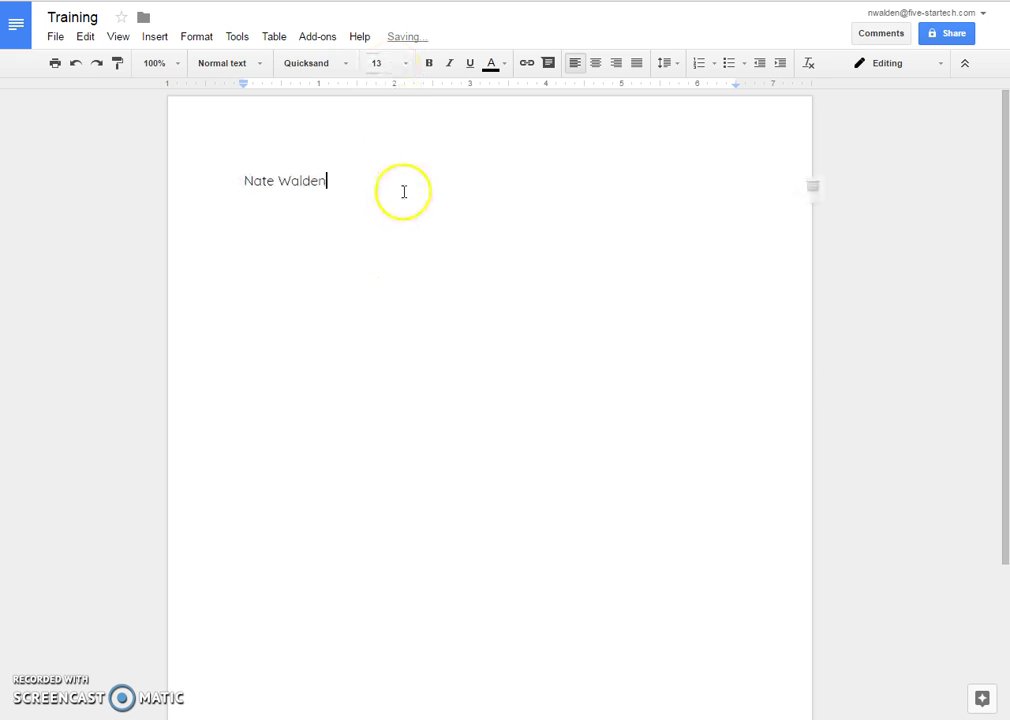
- Make the name bold, italic and underlined
{"action": "left_click_drag", "start_coordinate": [340, 178], "coordinate": [241, 179]}
{"action": "left_click", "coordinate": [429, 63]}
{"action": "left_click", "coordinate": [449, 64]}
{"action": "left_click", "coordinate": [469, 64]}
{"action": "left_click", "coordinate": [451, 68]}
{"action": "left_click", "coordinate": [451, 68]}
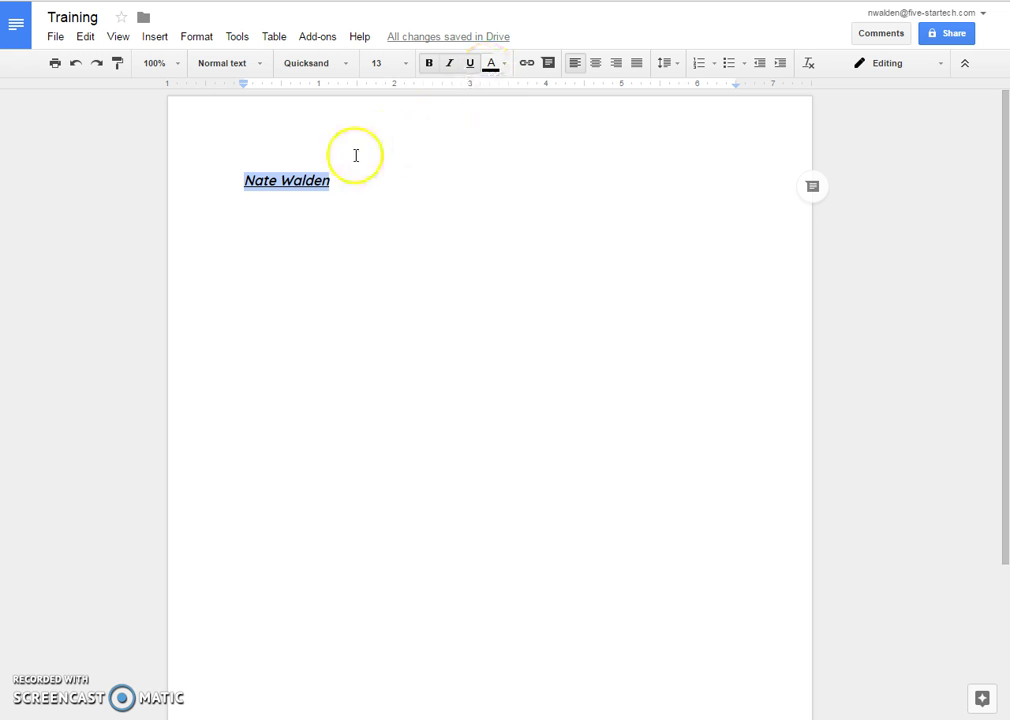
- Colour the name with the custom purple #7925ff
{"action": "left_click", "coordinate": [195, 40]}
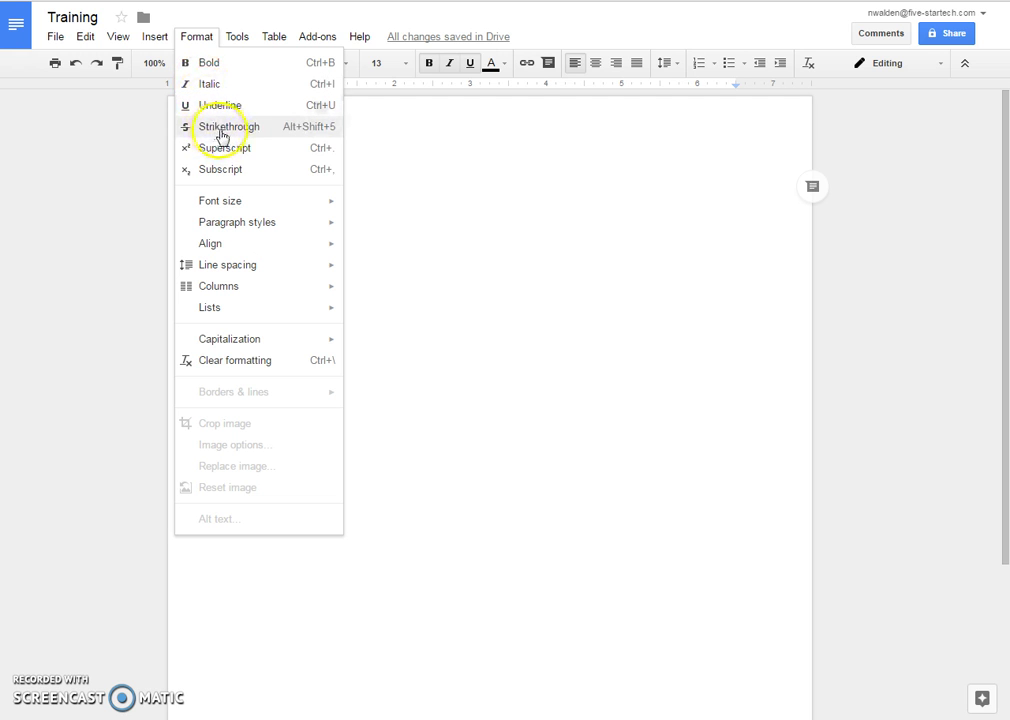
{"action": "left_click", "coordinate": [198, 38]}
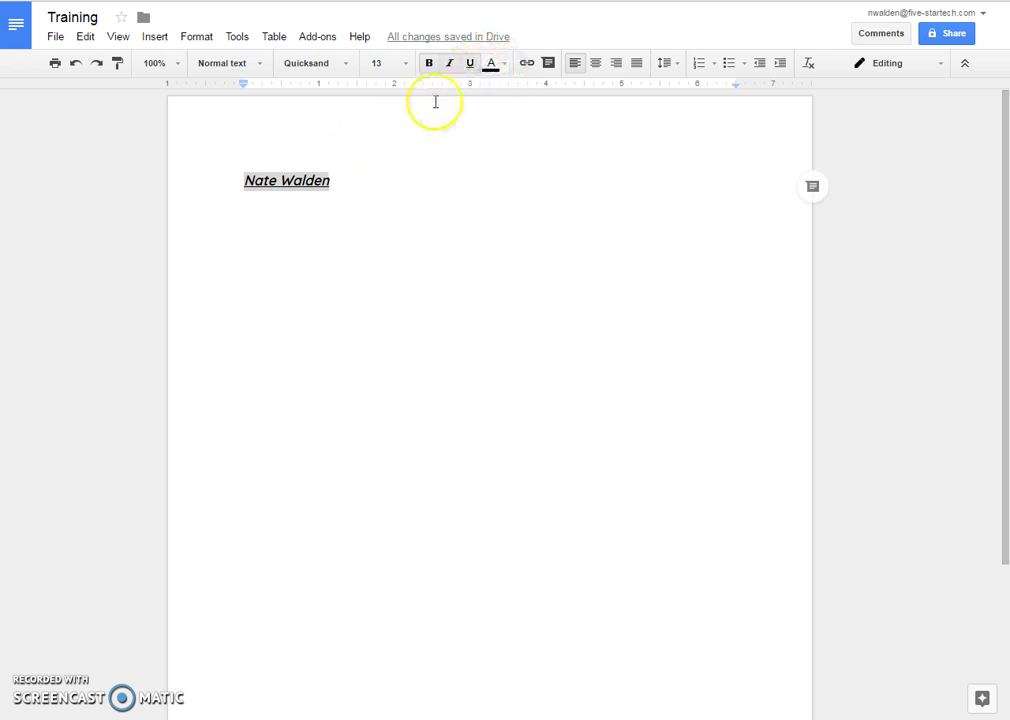
{"action": "left_click_drag", "start_coordinate": [343, 180], "coordinate": [240, 181]}
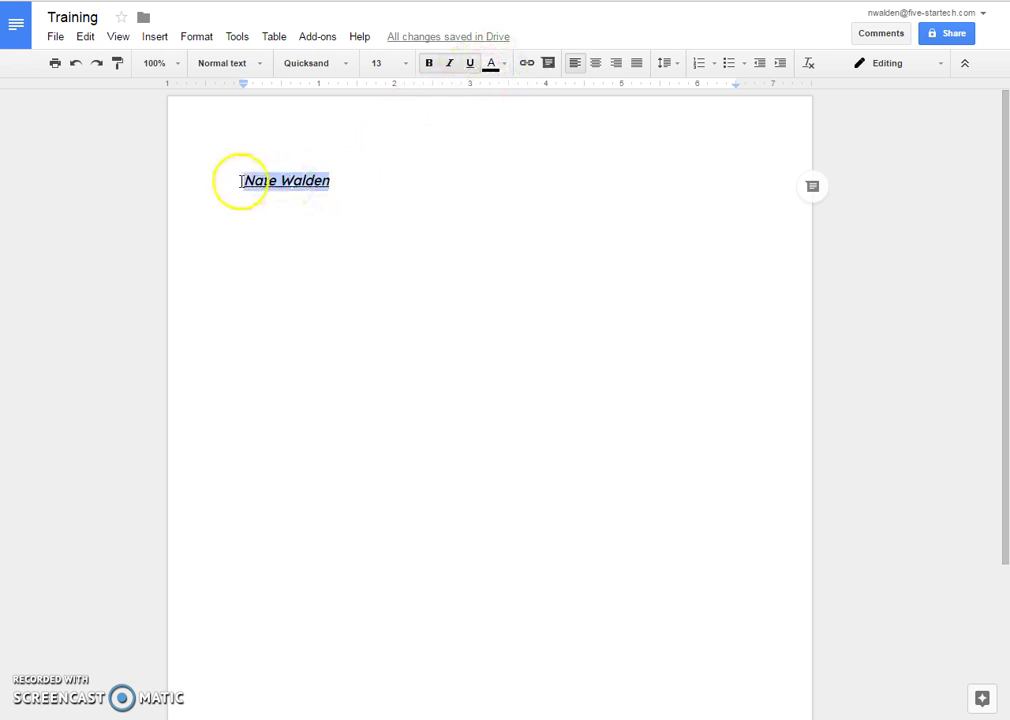
{"action": "left_click", "coordinate": [490, 64]}
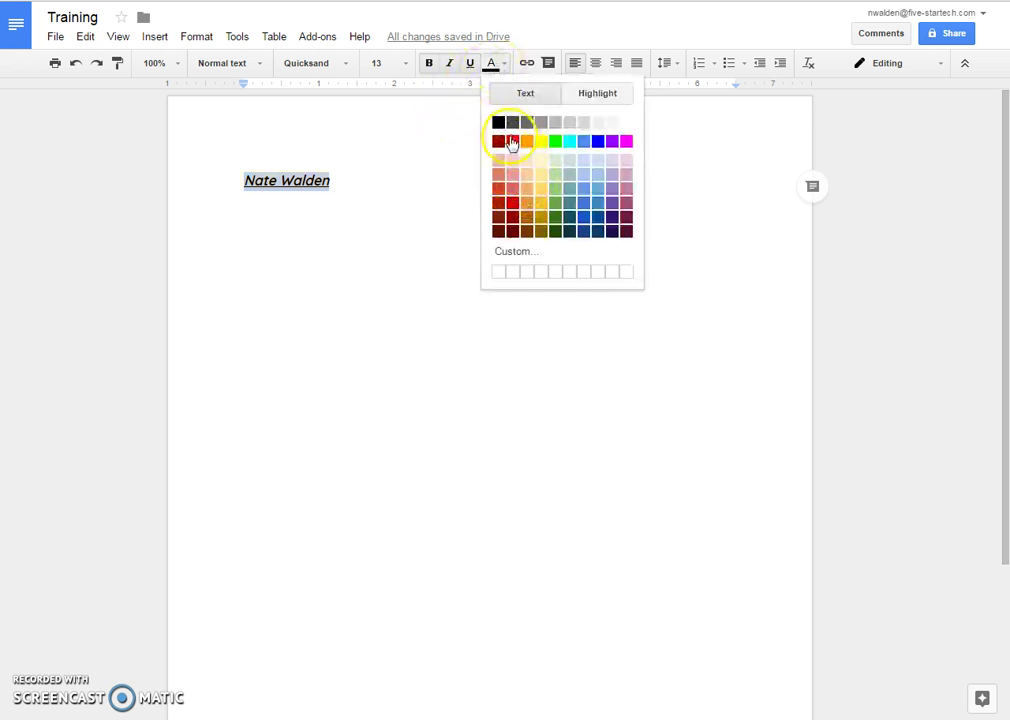
{"action": "left_click", "coordinate": [512, 142]}
{"action": "left_click", "coordinate": [490, 64]}
{"action": "left_click", "coordinate": [613, 142]}
{"action": "left_click", "coordinate": [492, 66]}
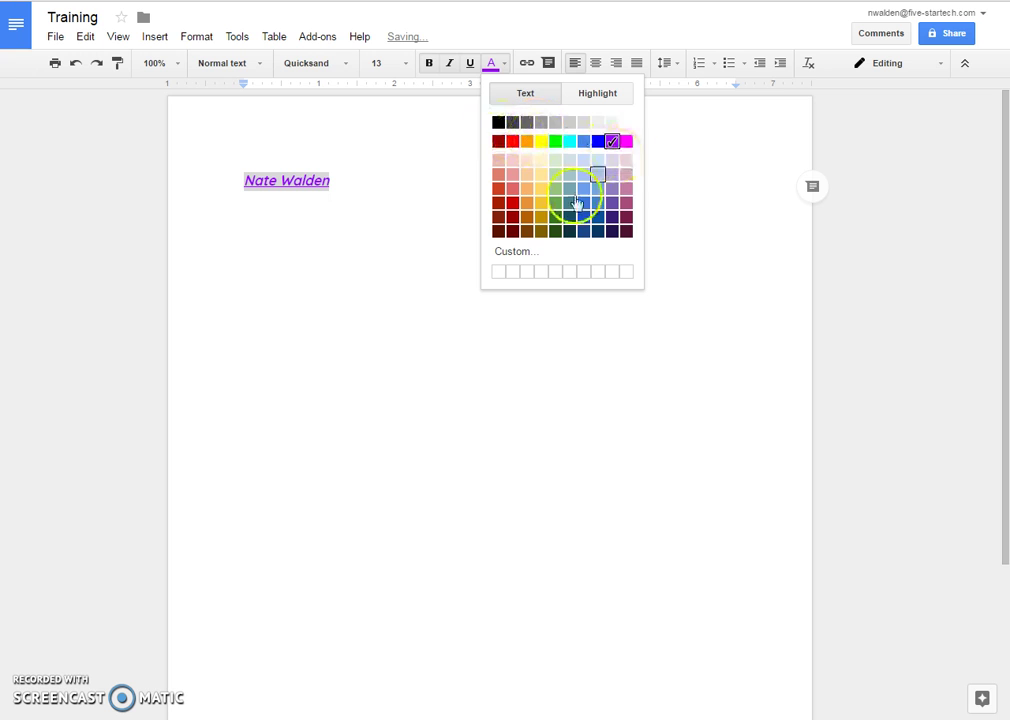
{"action": "left_click", "coordinate": [512, 253]}
{"action": "mouse_move", "coordinate": [514, 318]}
{"action": "left_mouse_down"}
{"action": "mouse_move", "coordinate": [473, 344]}
{"action": "mouse_move", "coordinate": [482, 356]}
{"action": "mouse_move", "coordinate": [487, 336]}
{"action": "mouse_move", "coordinate": [513, 333]}
{"action": "left_mouse_up"}
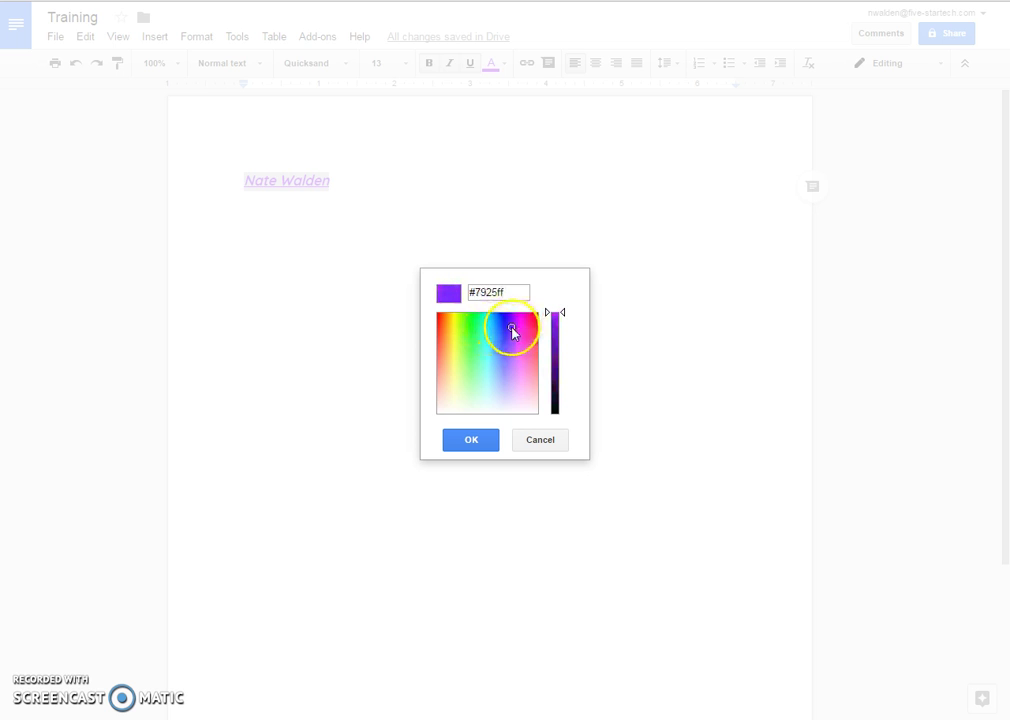
{"action": "left_click", "coordinate": [471, 440]}
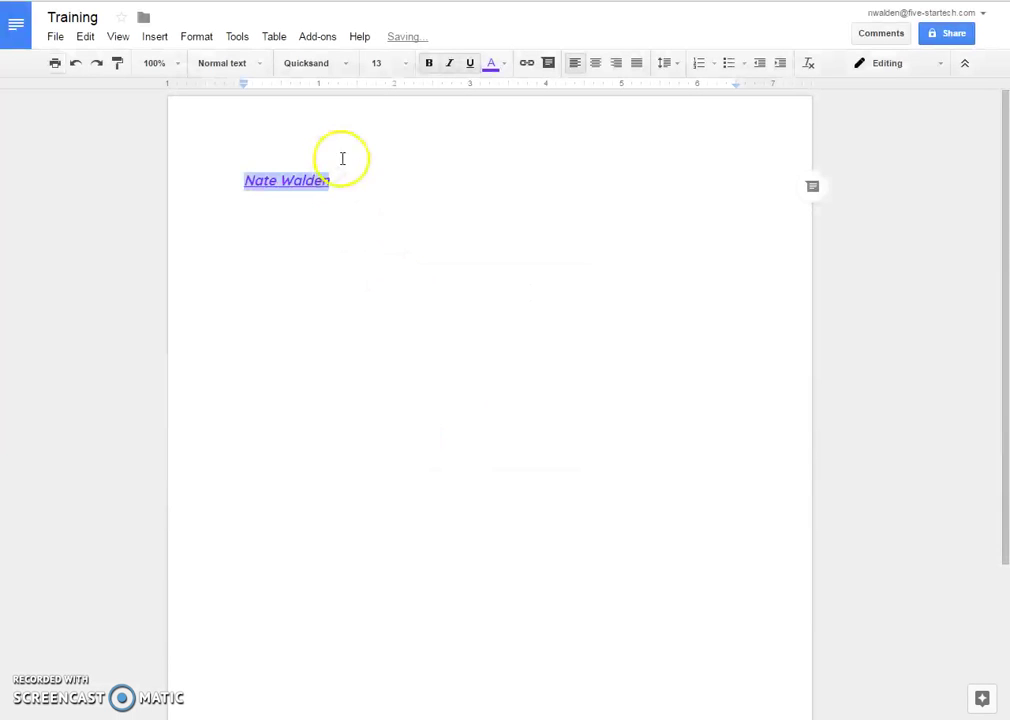
- Left-align the name line and start an empty line below it
{"action": "left_click", "coordinate": [345, 189]}
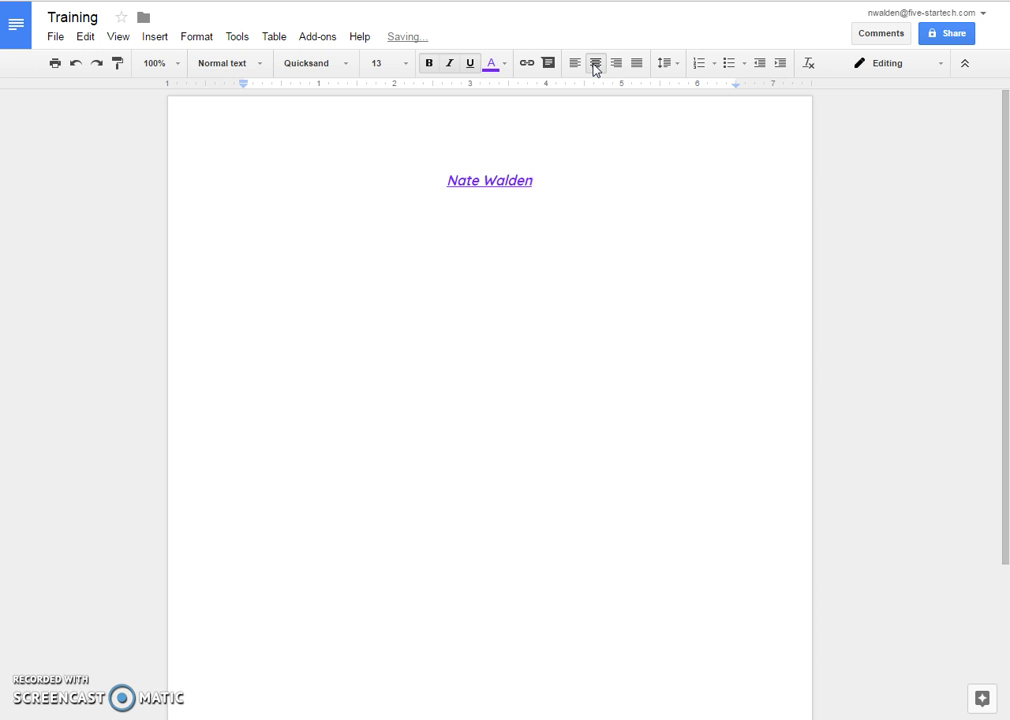
{"action": "left_click", "coordinate": [616, 63]}
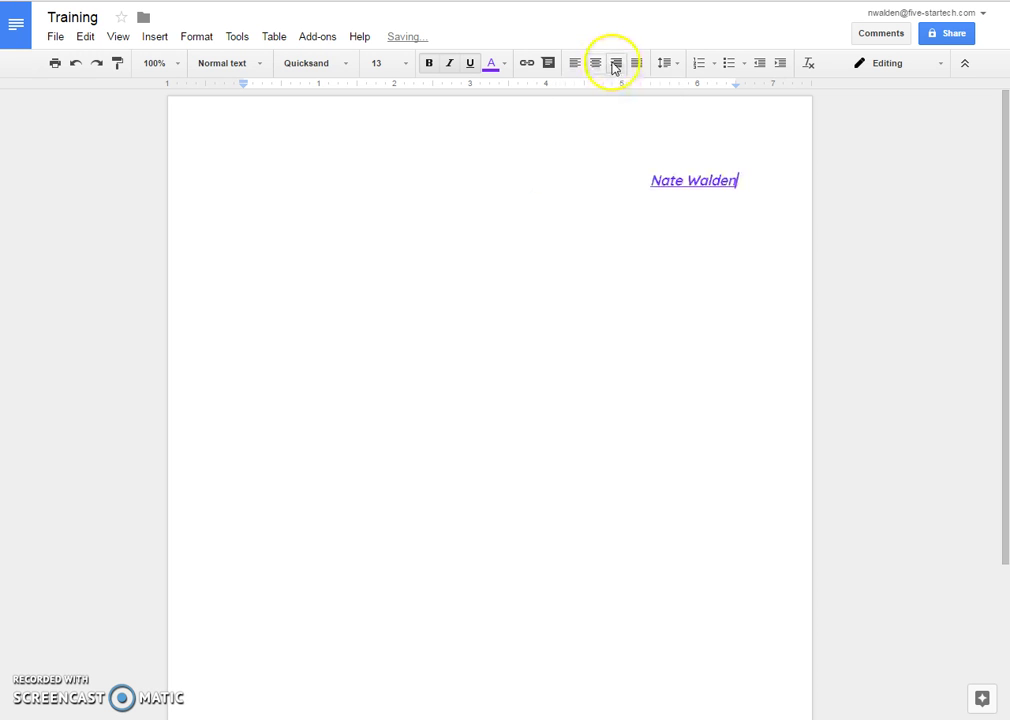
{"action": "left_click", "coordinate": [575, 64]}
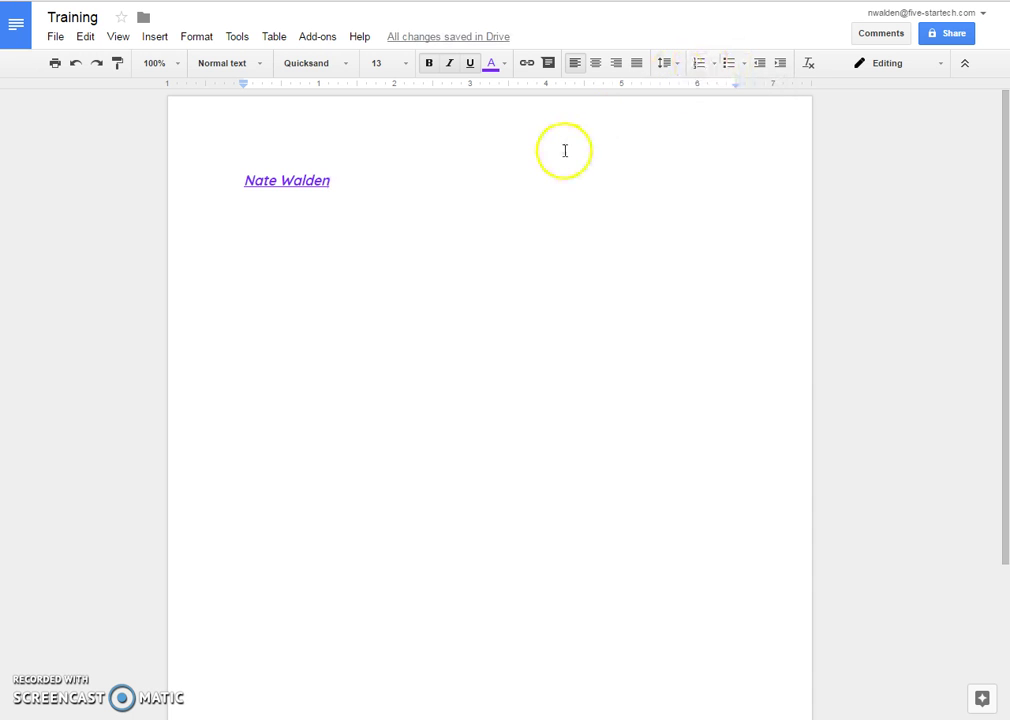
{"action": "key", "text": "Return"}
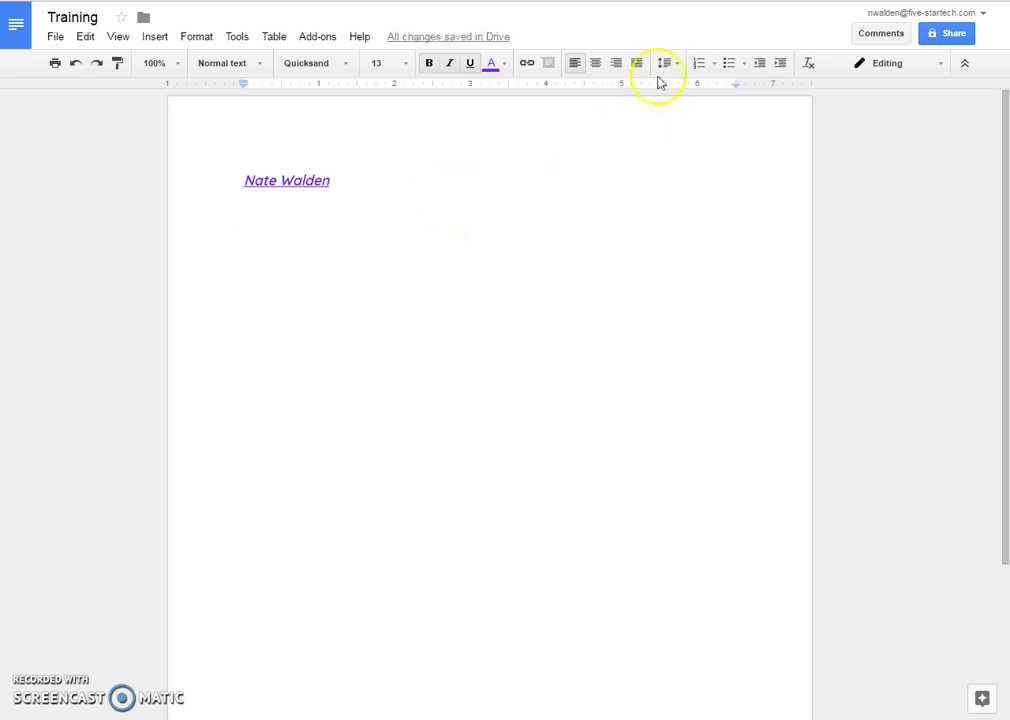
- Add a bulleted list with the author's first name and surname as its two items
{"action": "left_click", "coordinate": [694, 65]}
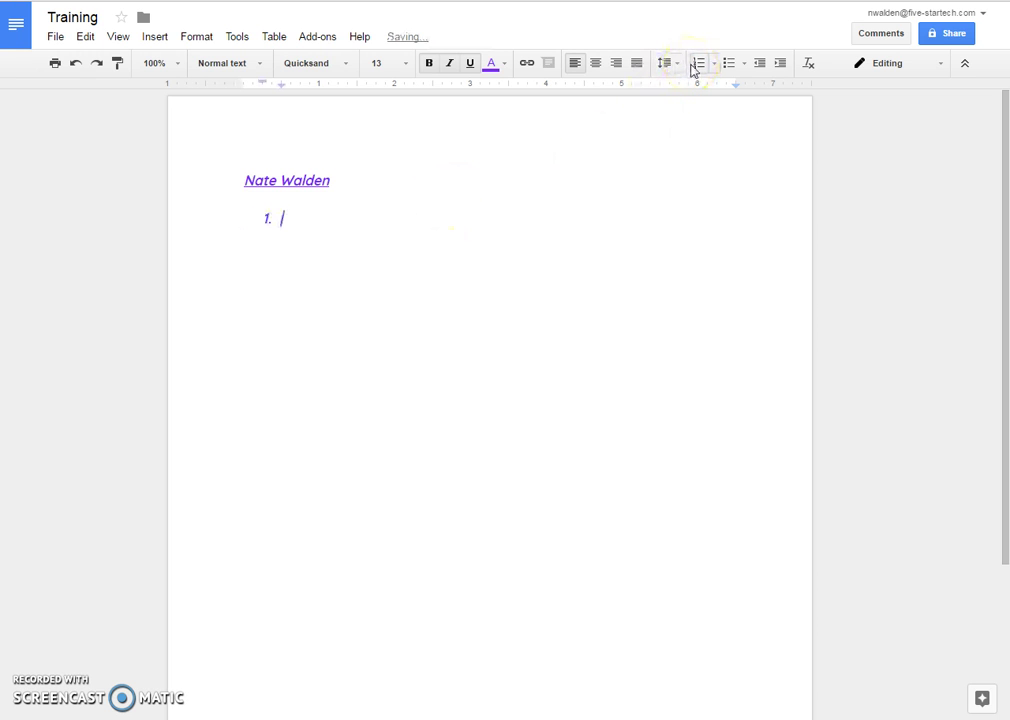
{"action": "key", "text": "Return"}
{"action": "key", "text": "Return"}
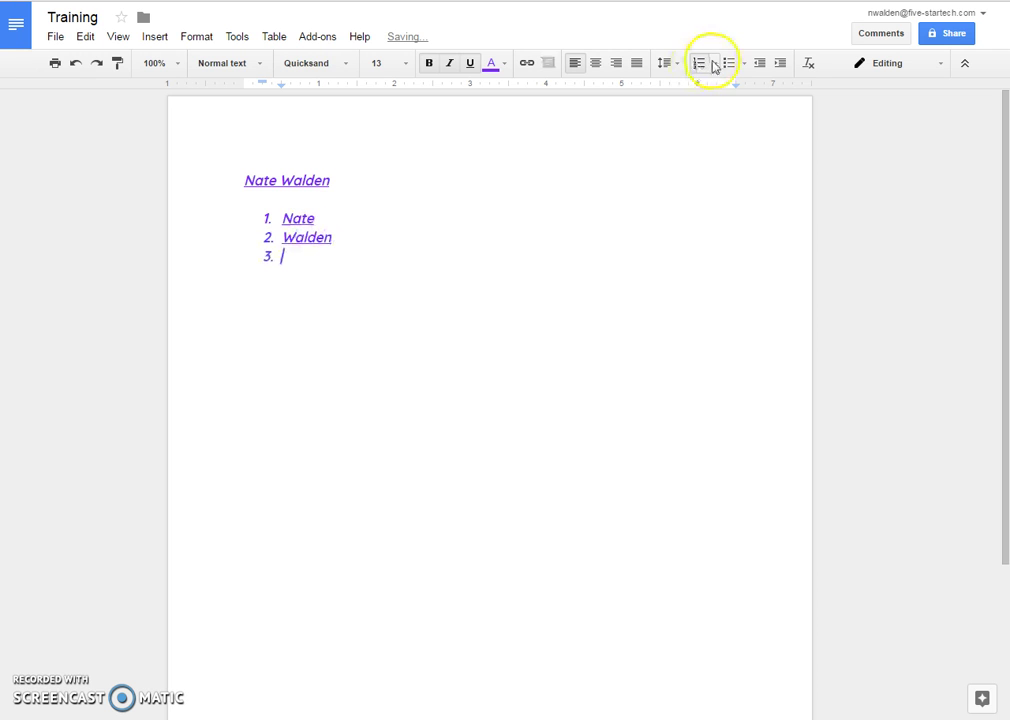
{"action": "left_click", "coordinate": [728, 64]}
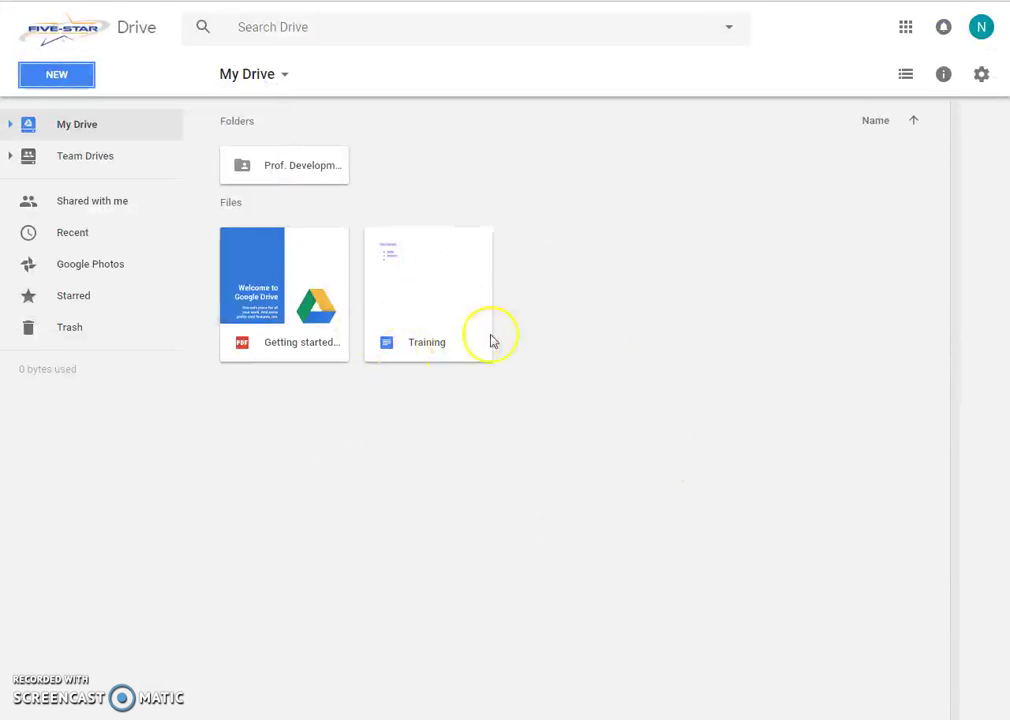
- Open the Training document from My Drive
{"action": "double_click", "coordinate": [423, 355]}
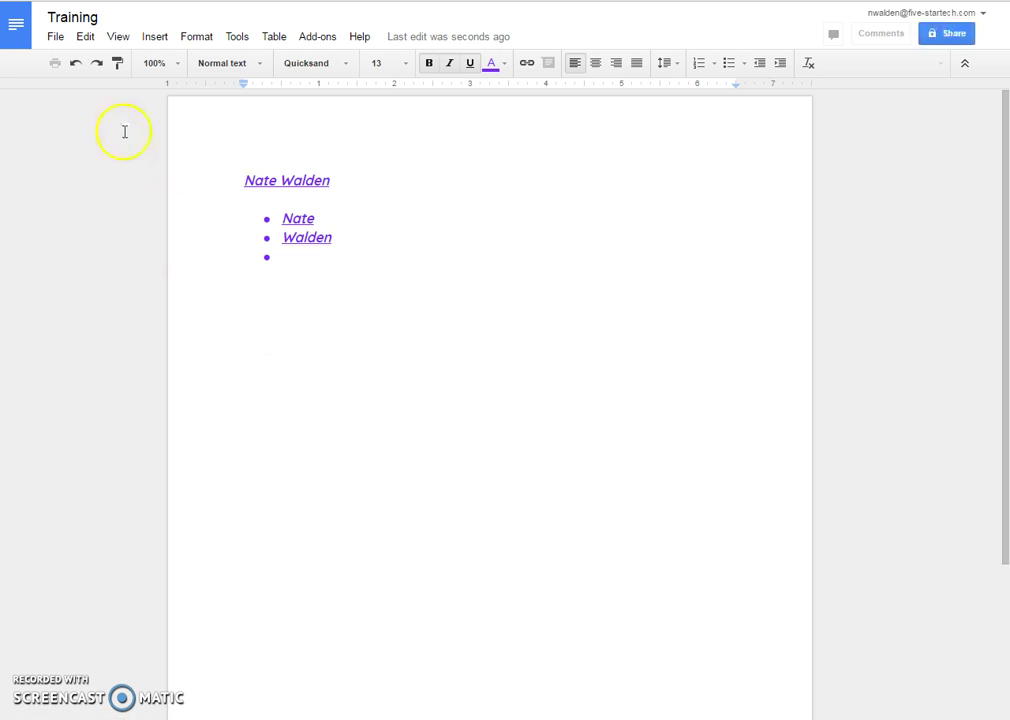
- Remove the empty third bullet, leaving a plain line below the list
{"action": "left_click", "coordinate": [55, 37]}
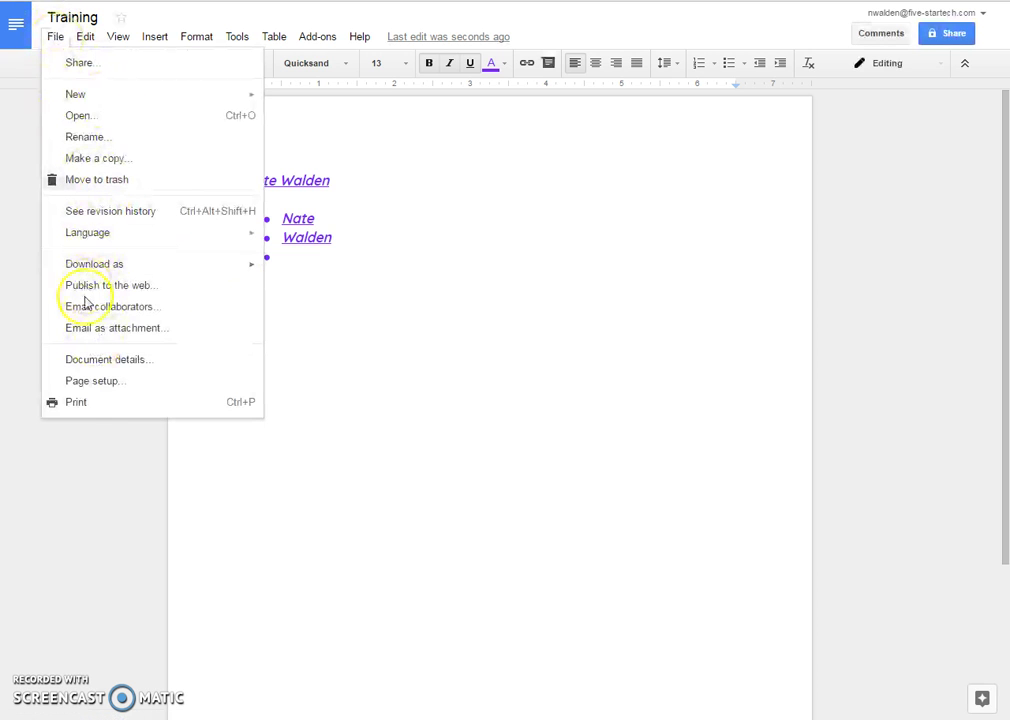
{"action": "left_click", "coordinate": [54, 36]}
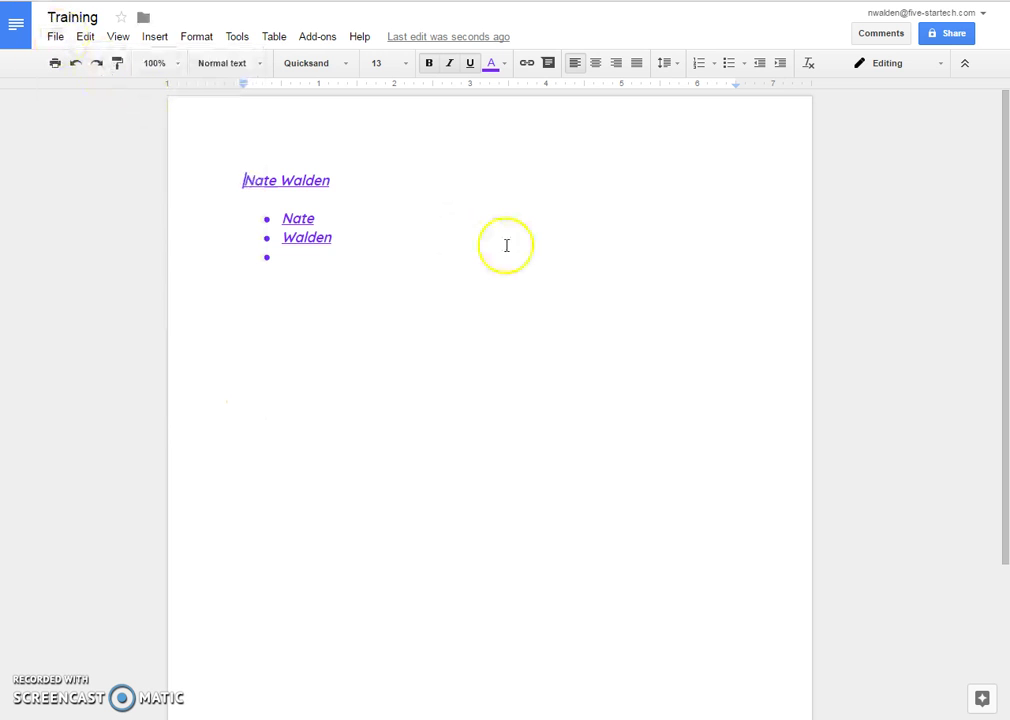
{"action": "left_click", "coordinate": [345, 266]}
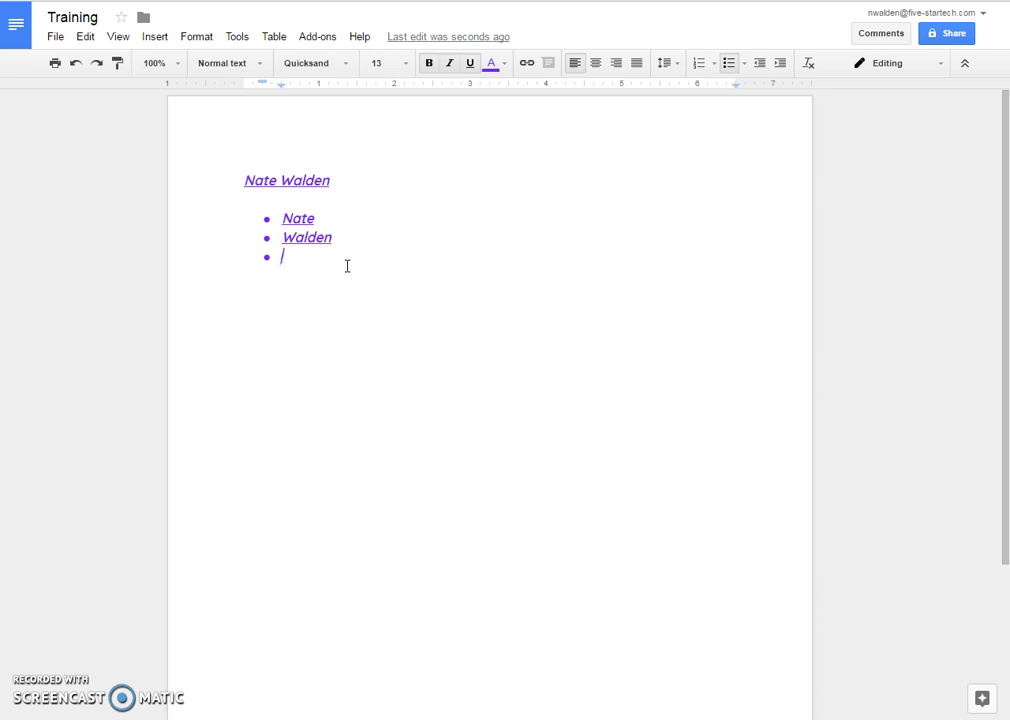
{"action": "left_click", "coordinate": [355, 267]}
{"action": "key", "text": "Return"}
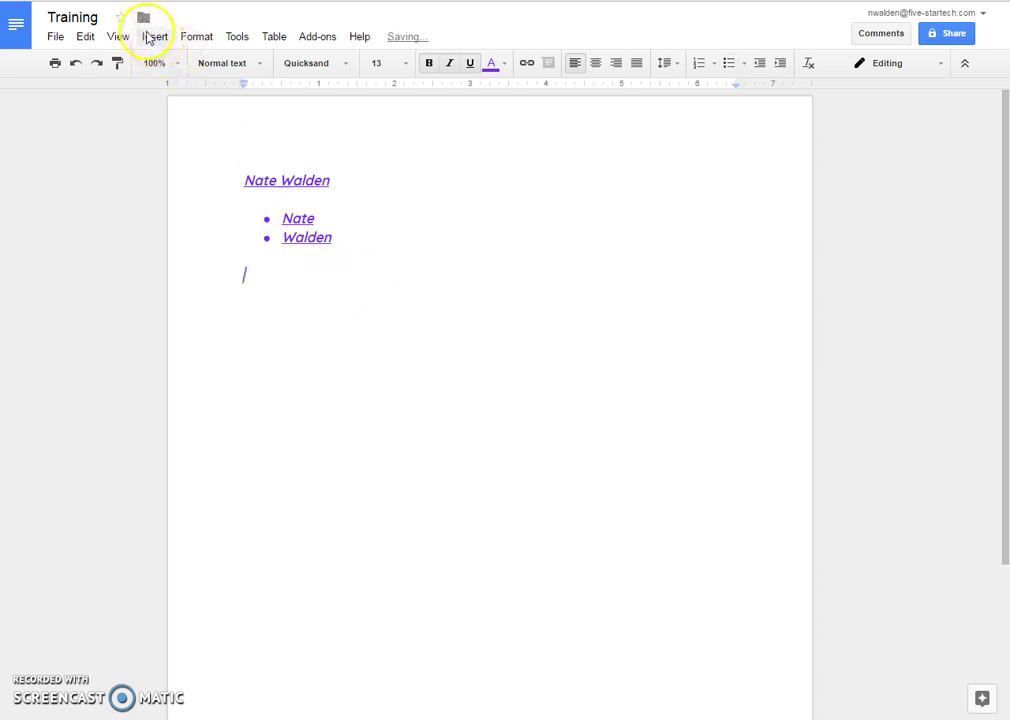
- Upload and insert the 1860_large map image below the list
{"action": "left_click", "coordinate": [150, 37]}
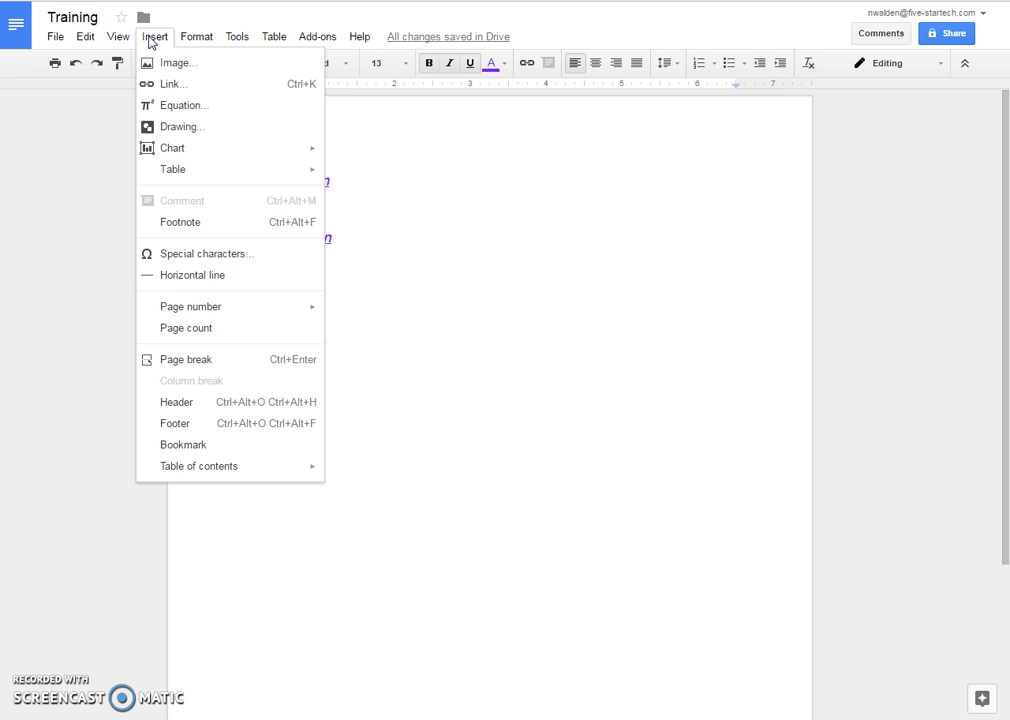
{"action": "left_click", "coordinate": [172, 64]}
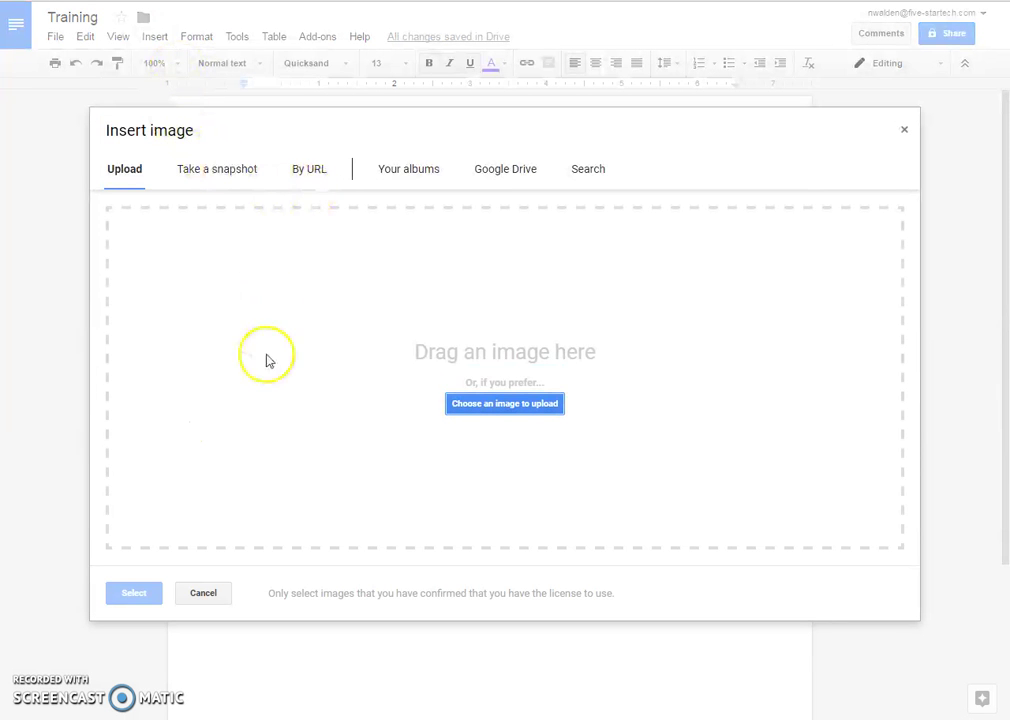
{"action": "left_click", "coordinate": [565, 410]}
{"action": "left_click", "coordinate": [287, 133]}
{"action": "left_click", "coordinate": [385, 328]}
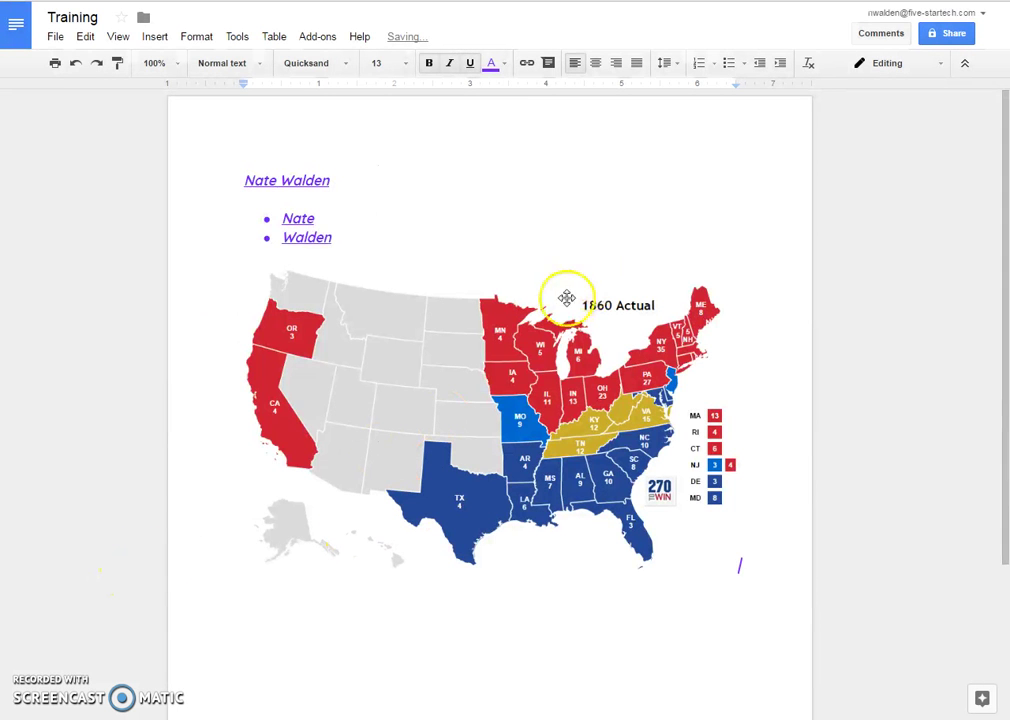
{"action": "scroll", "coordinate": [480, 435], "scroll_direction": "down", "scroll_amount": 1}
- Resize the map to about half the page width
{"action": "left_click", "coordinate": [559, 390]}
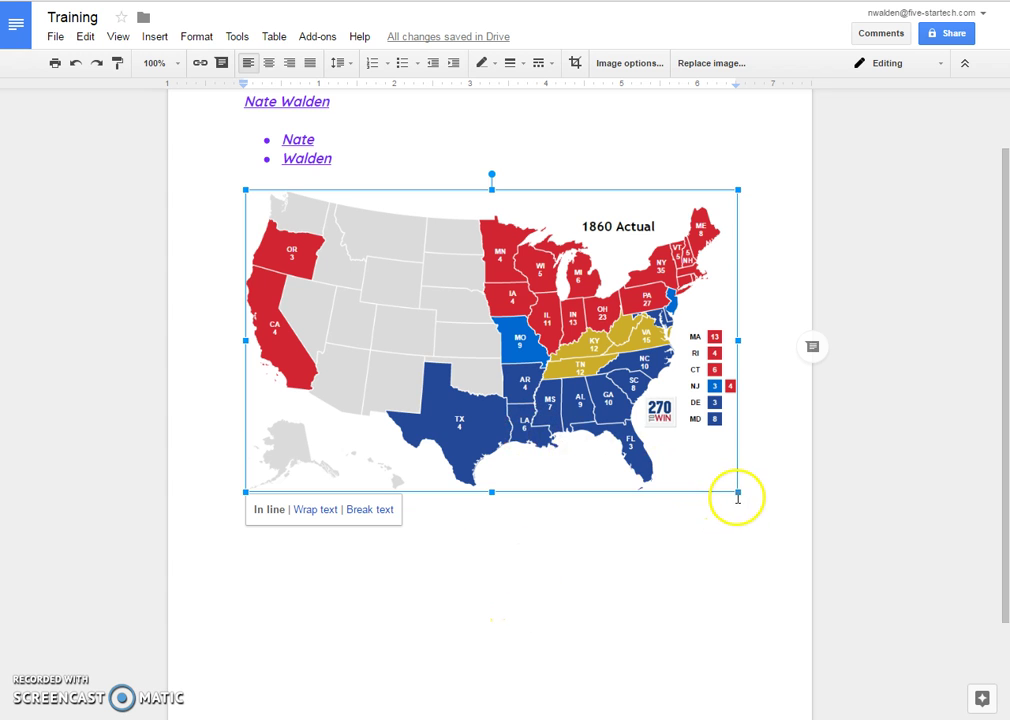
{"action": "left_click_drag", "start_coordinate": [737, 492], "coordinate": [526, 361]}
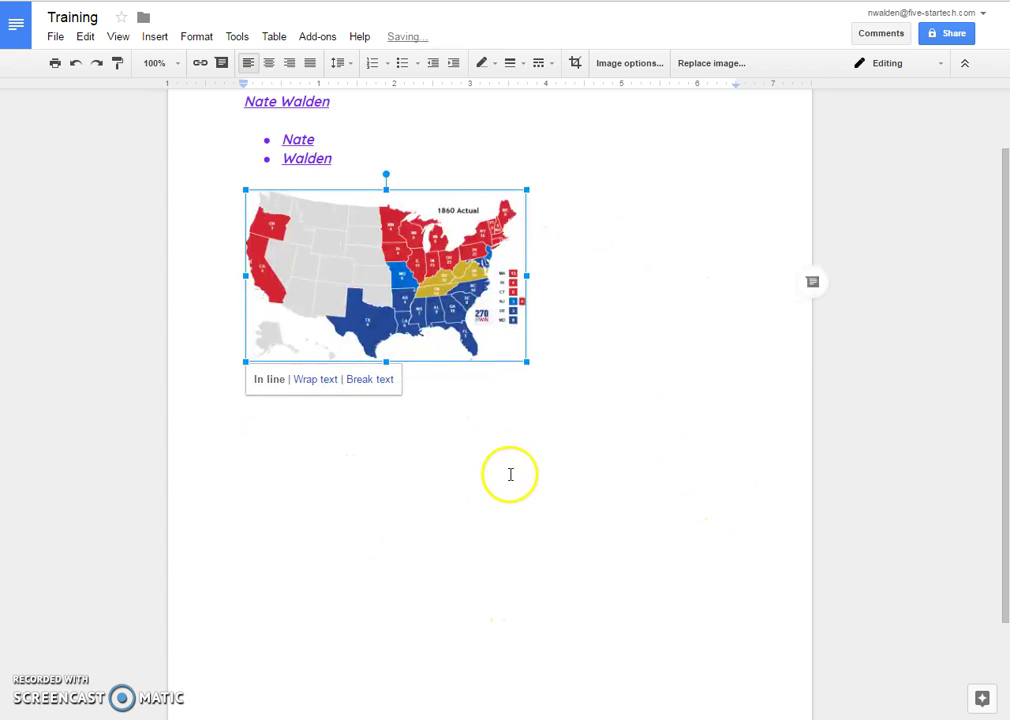
{"action": "left_click", "coordinate": [554, 307]}
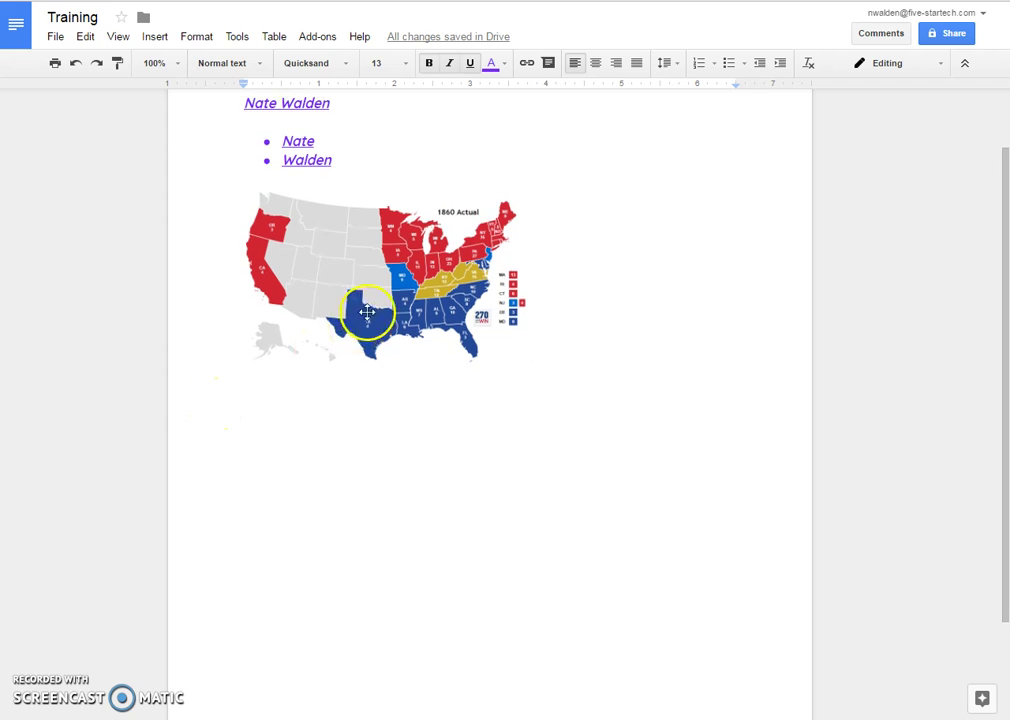
{"action": "scroll", "coordinate": [367, 312], "scroll_direction": "up", "scroll_amount": 1}
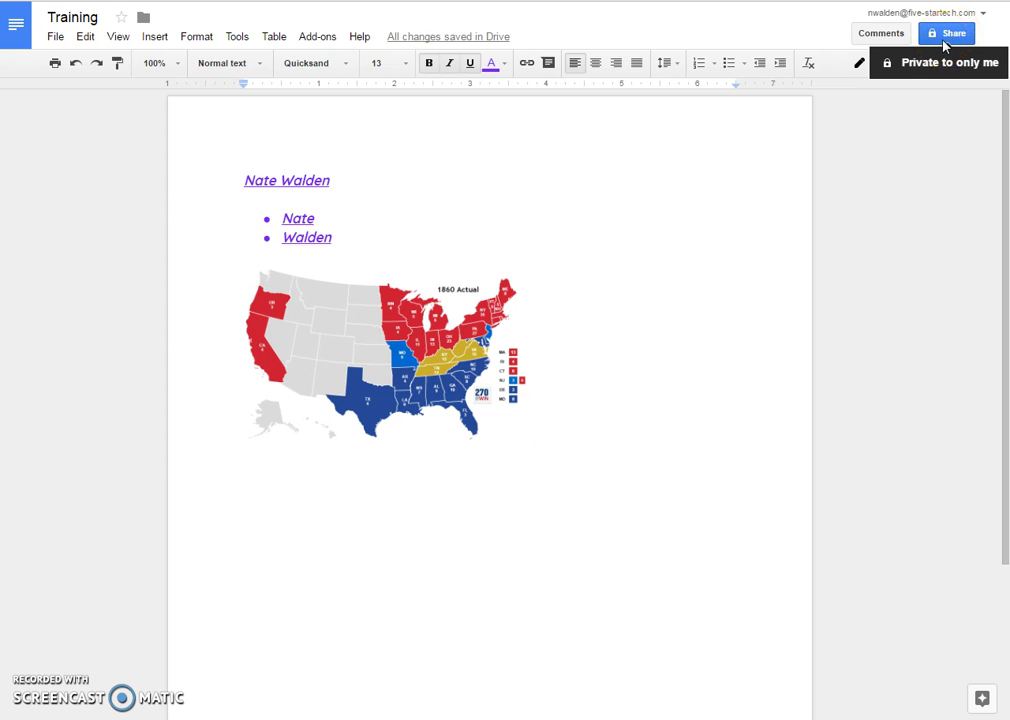
- Share the Training document with the outside colleague's e-mail address, adding the note 'Hi!'
{"action": "left_click", "coordinate": [944, 45]}
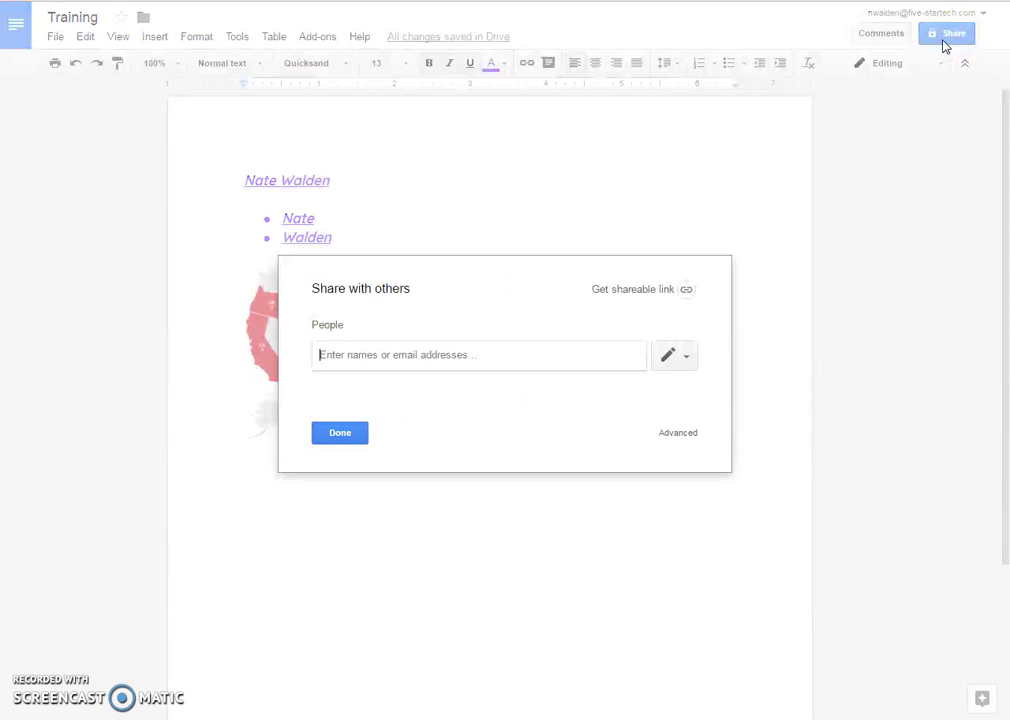
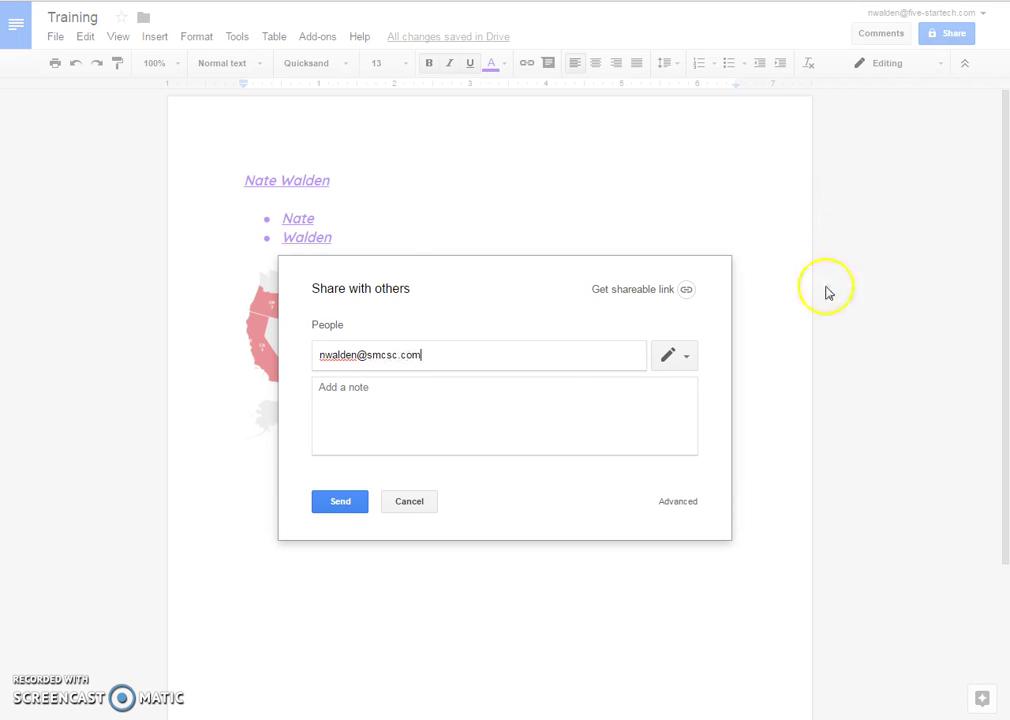
{"action": "left_click", "coordinate": [539, 397]}
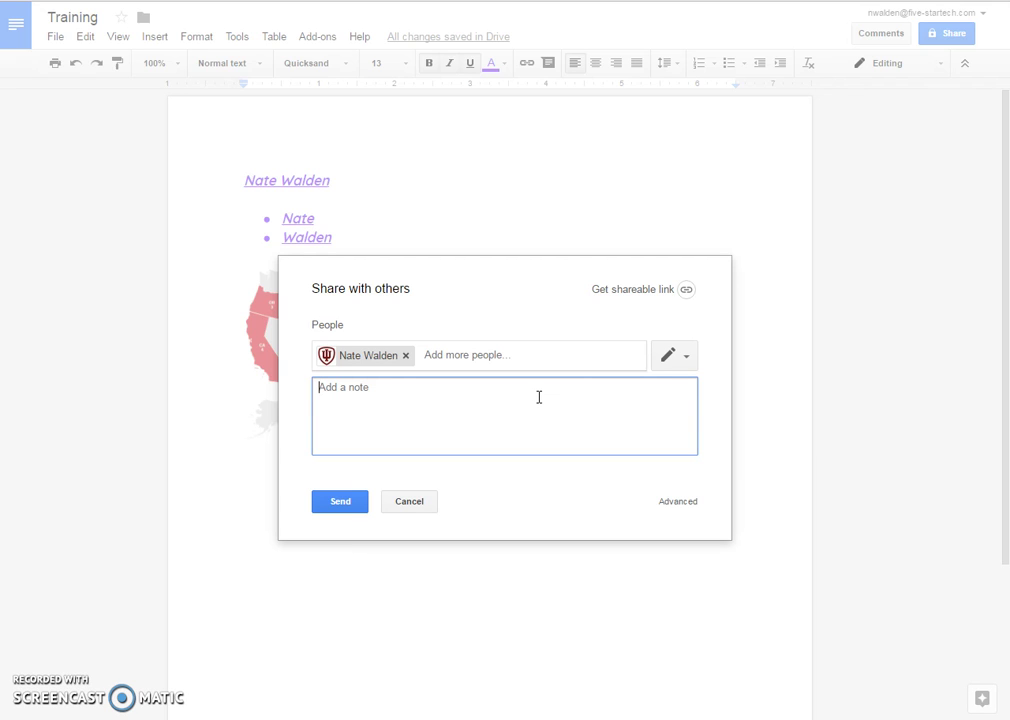
{"action": "type", "text": "Hi!"}
{"action": "left_click", "coordinate": [335, 499]}
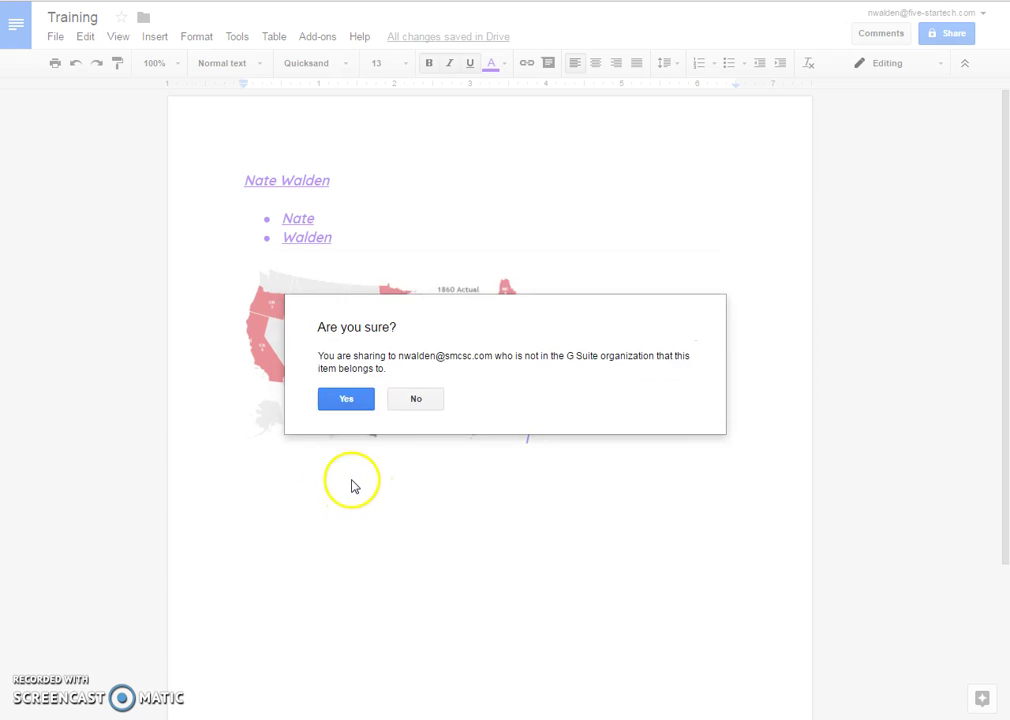
{"action": "left_click", "coordinate": [359, 408]}
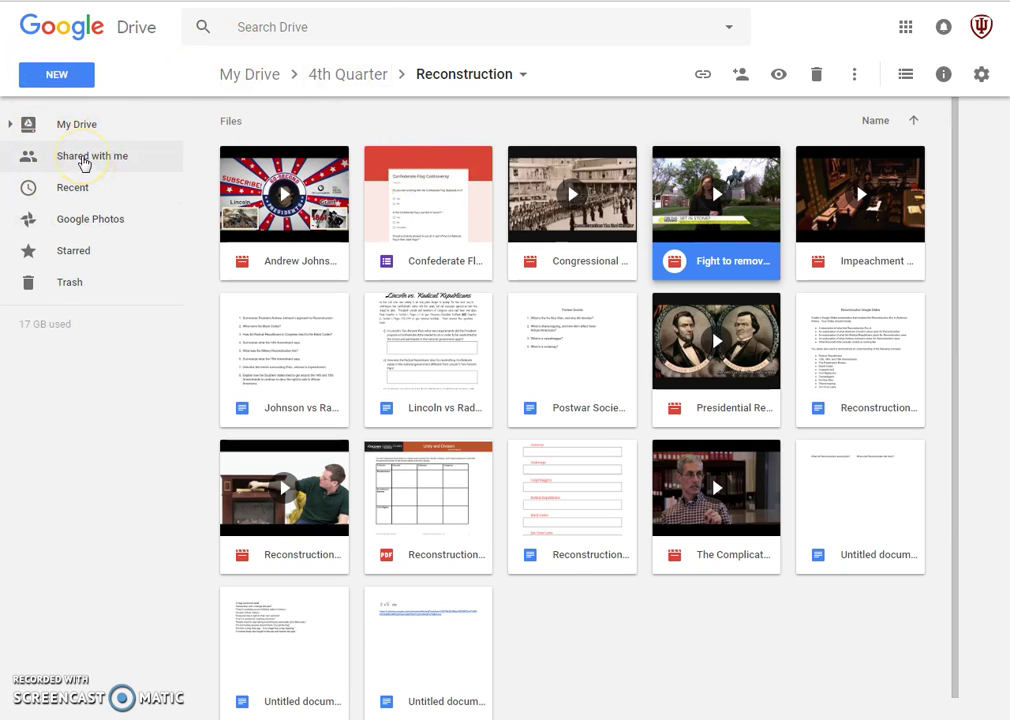
- Open the Training document from Drive's Shared with me list
{"action": "left_click", "coordinate": [84, 164]}
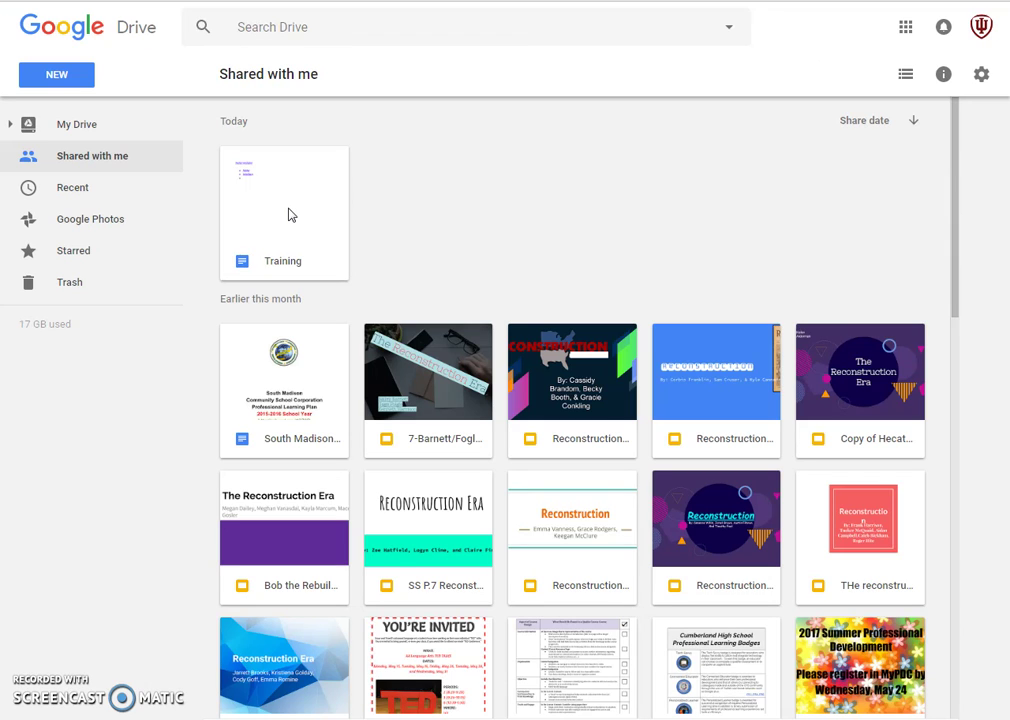
{"action": "double_click", "coordinate": [288, 215]}
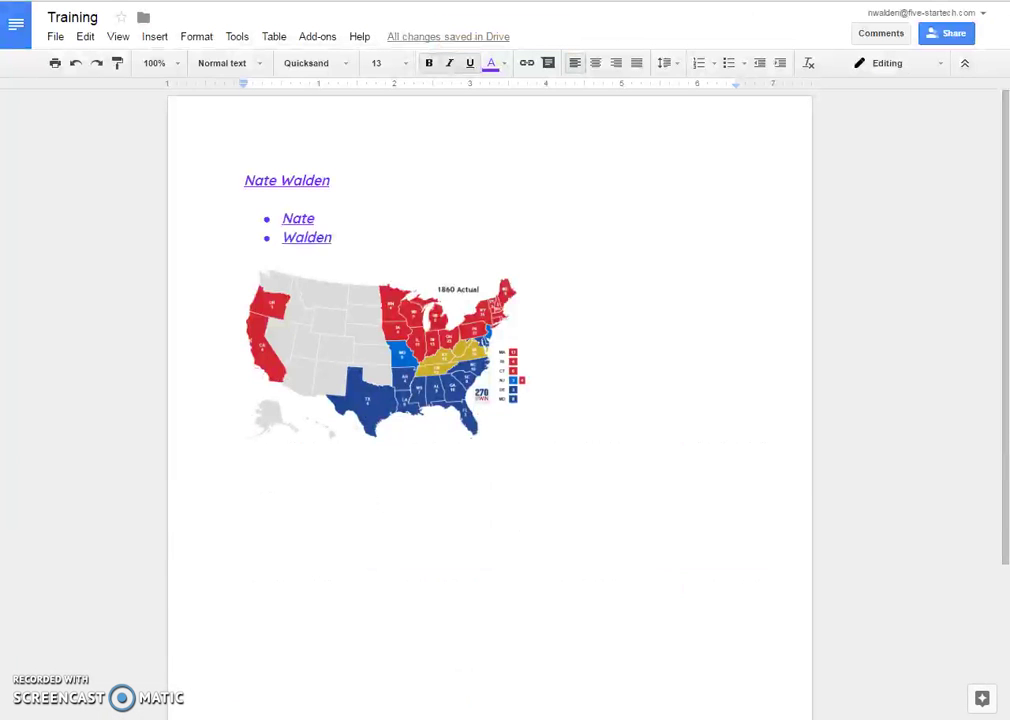
- Bring up the Training document's Share dialog
{"action": "left_click", "coordinate": [945, 34]}
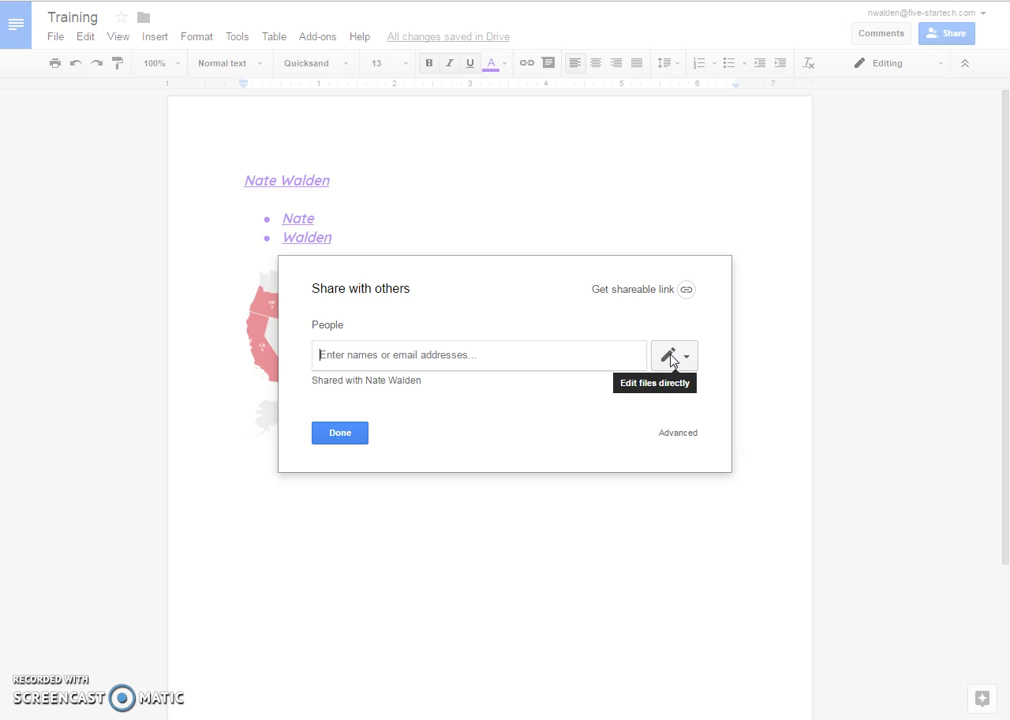
- Set the sharing permission to Can comment and close the dialog with Done
{"action": "left_click", "coordinate": [672, 360]}
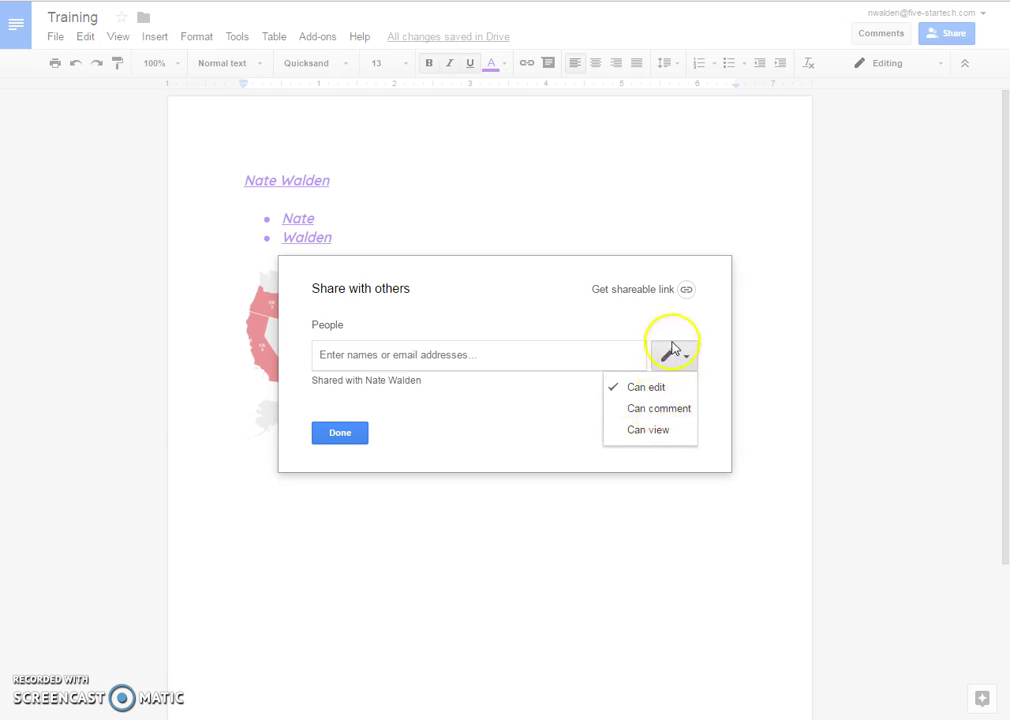
{"action": "left_click", "coordinate": [635, 408]}
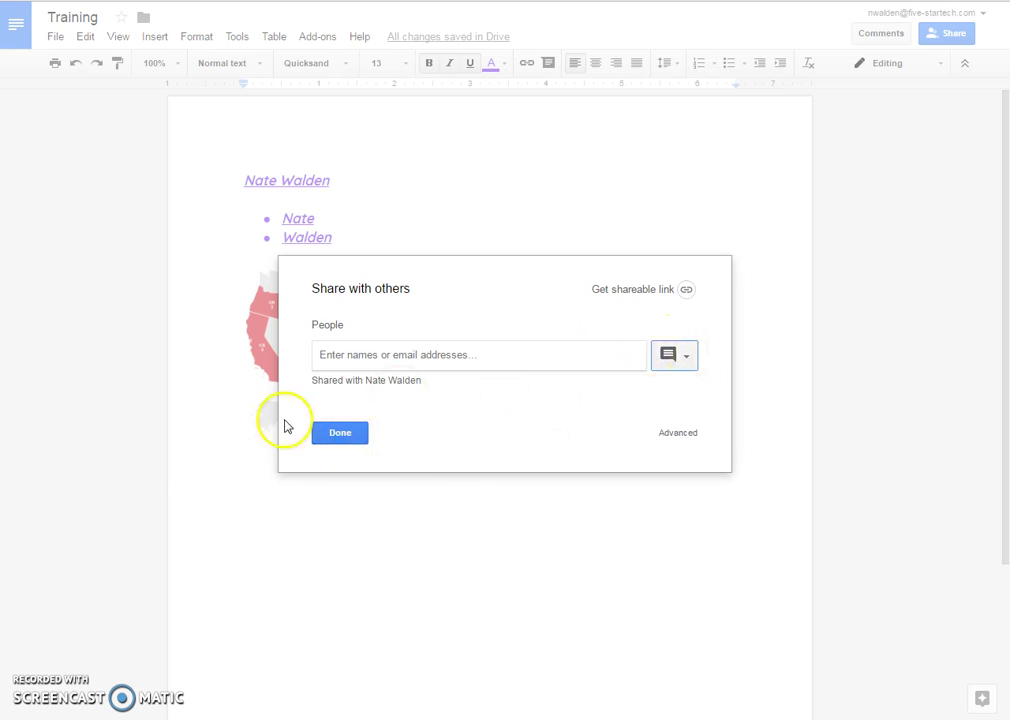
{"action": "left_click", "coordinate": [336, 434]}
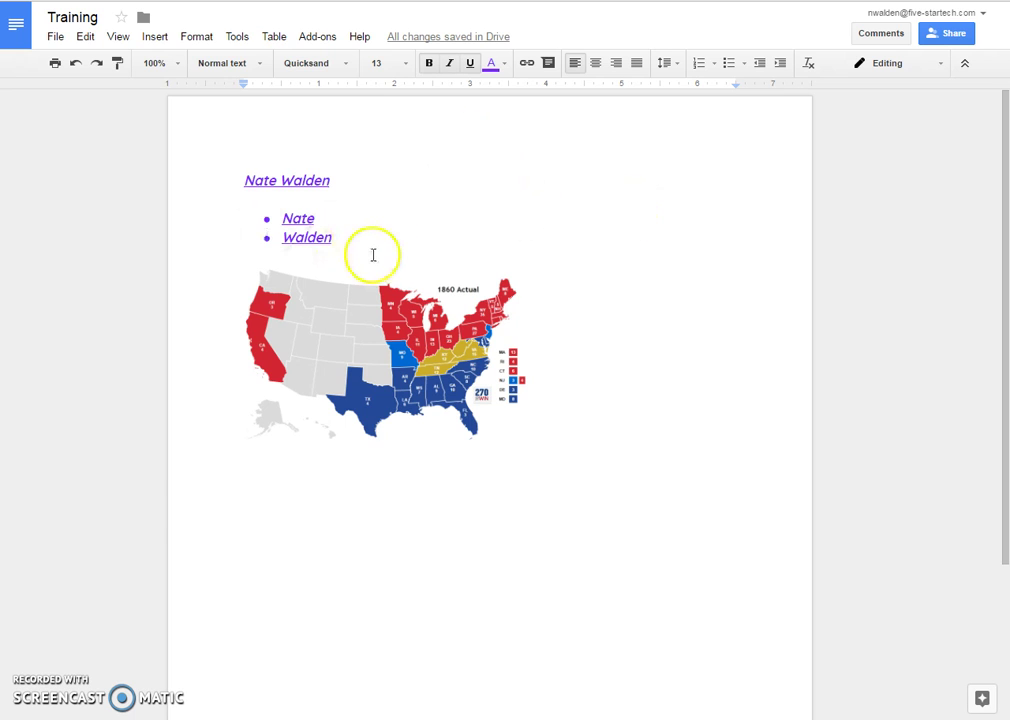
- Comment 'Name is misspelled' on the selected name heading
{"action": "left_click_drag", "start_coordinate": [329, 181], "coordinate": [250, 181]}
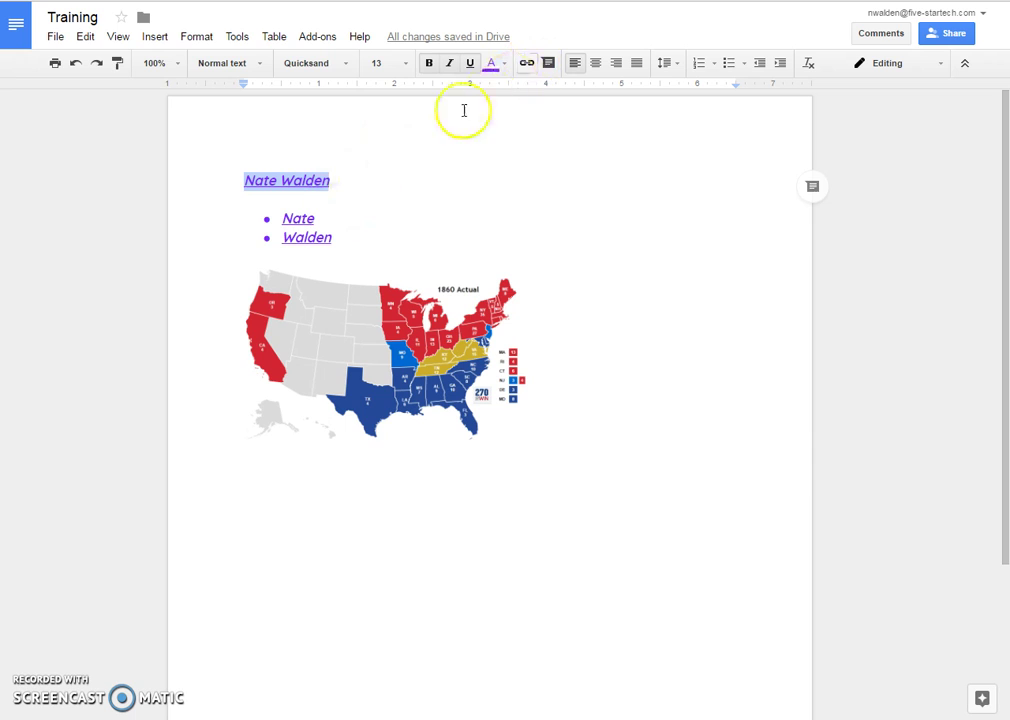
{"action": "left_click", "coordinate": [548, 63]}
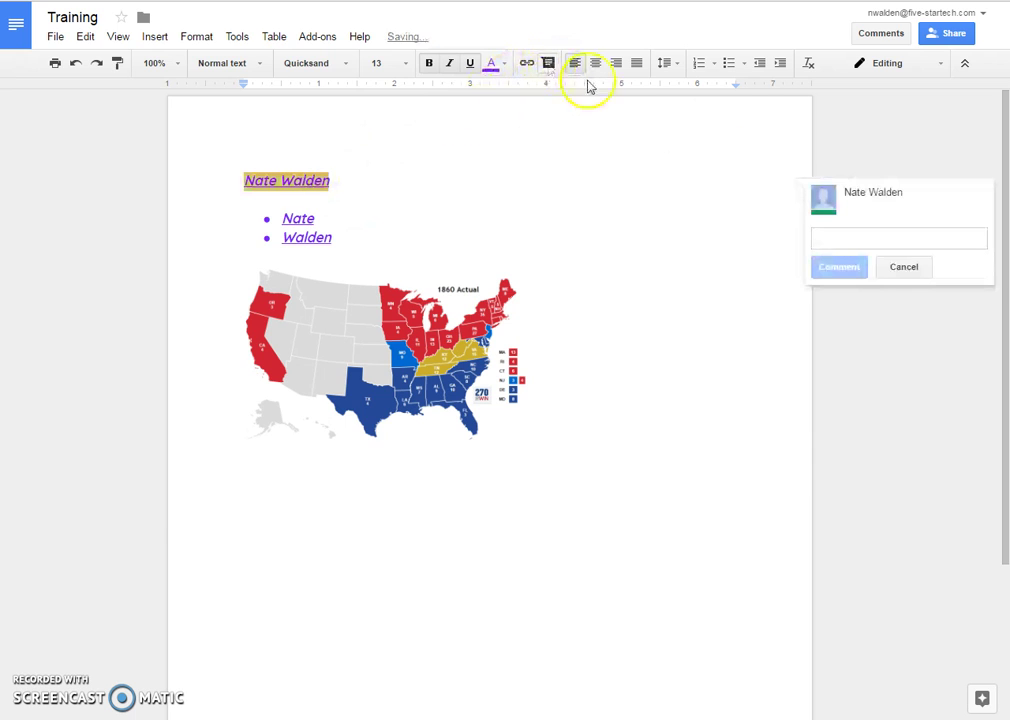
{"action": "type", "text": "Na"}
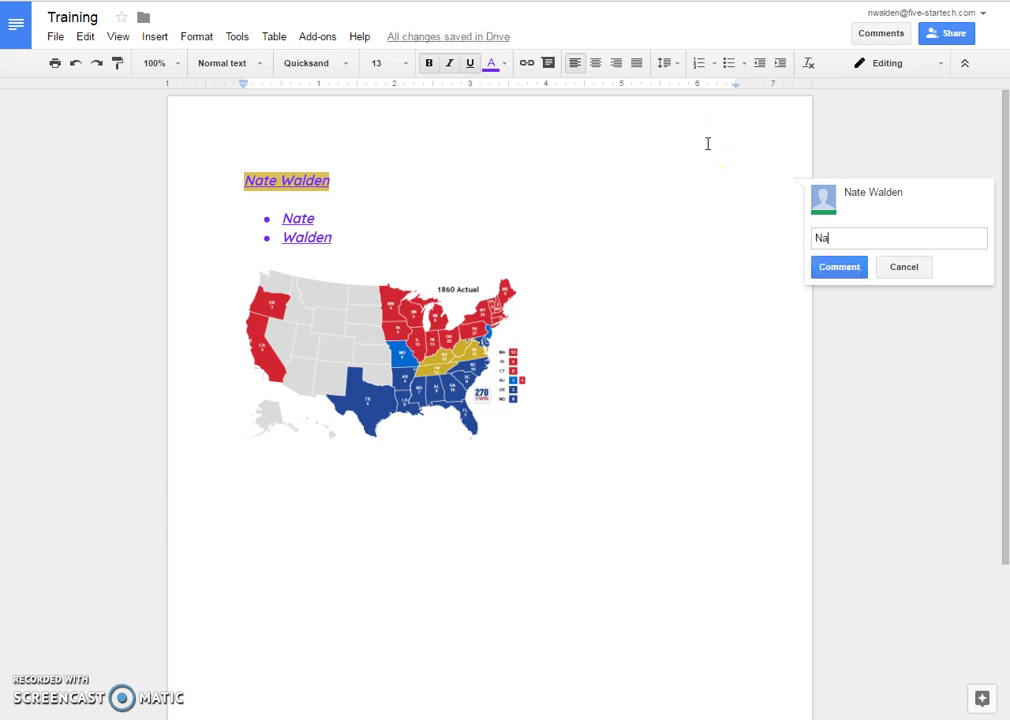
{"action": "type", "text": "me is misspelled"}
{"action": "key", "text": "Return"}
{"action": "left_click", "coordinate": [816, 283]}
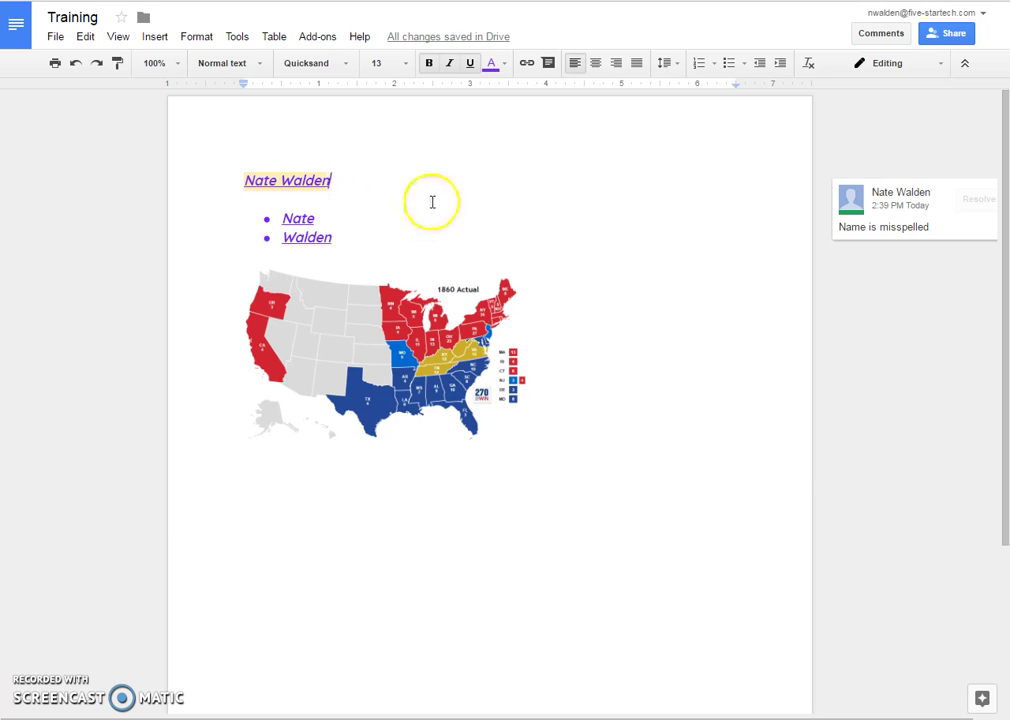
- Set the sharing permission for new people to Can view and close the dialog with Done
{"action": "left_click", "coordinate": [945, 33]}
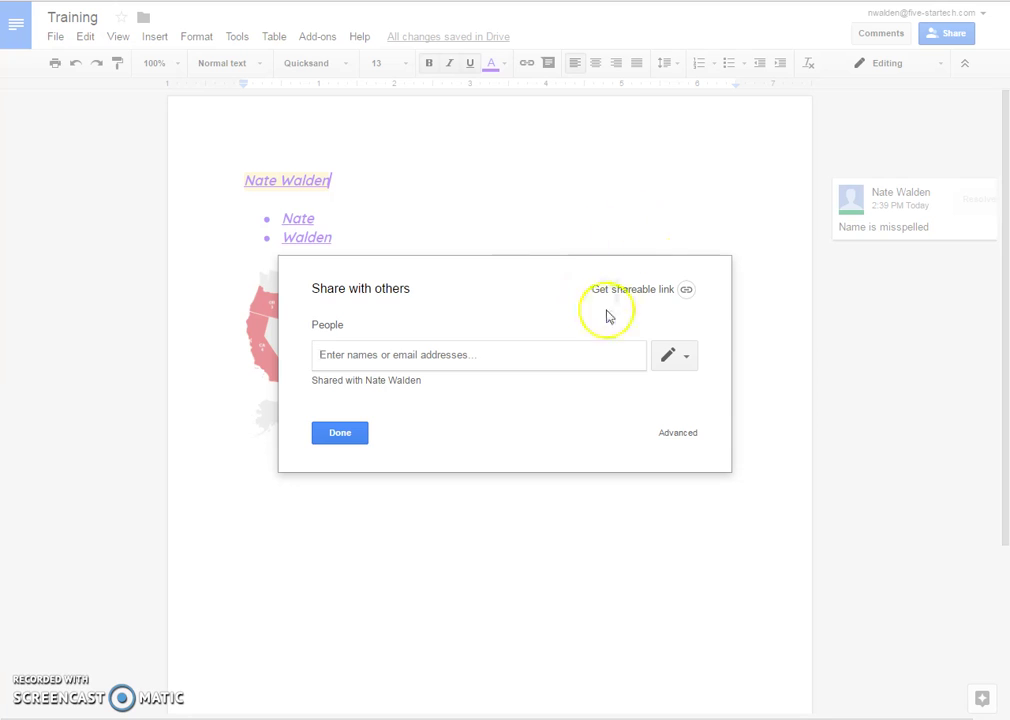
{"action": "left_click", "coordinate": [678, 358]}
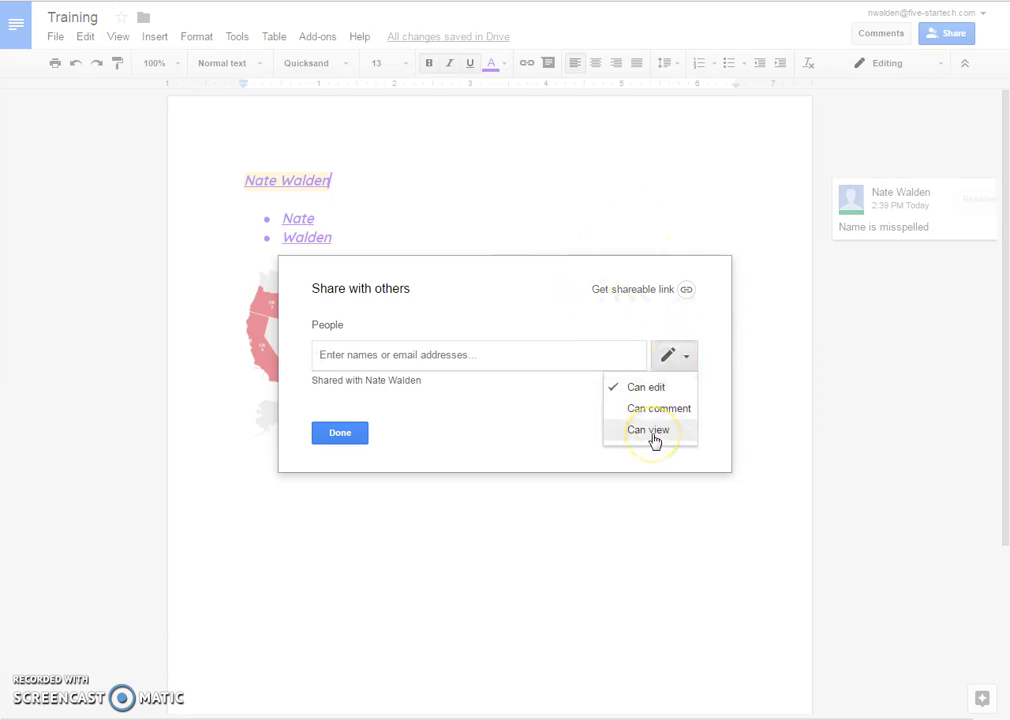
{"action": "left_click", "coordinate": [652, 437]}
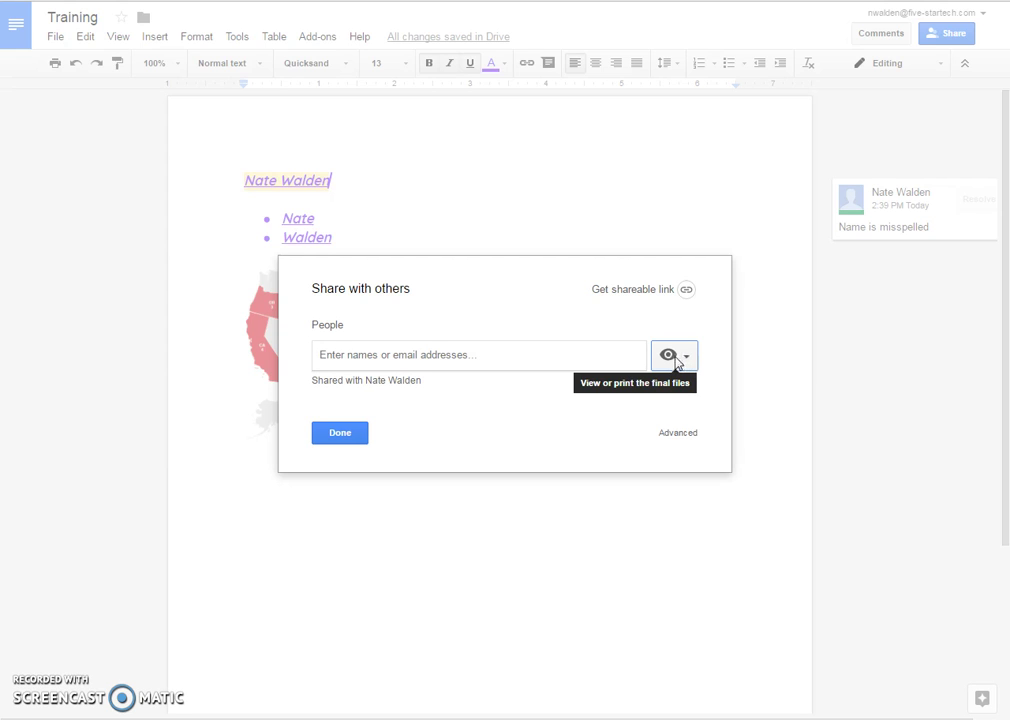
{"action": "left_click", "coordinate": [668, 357]}
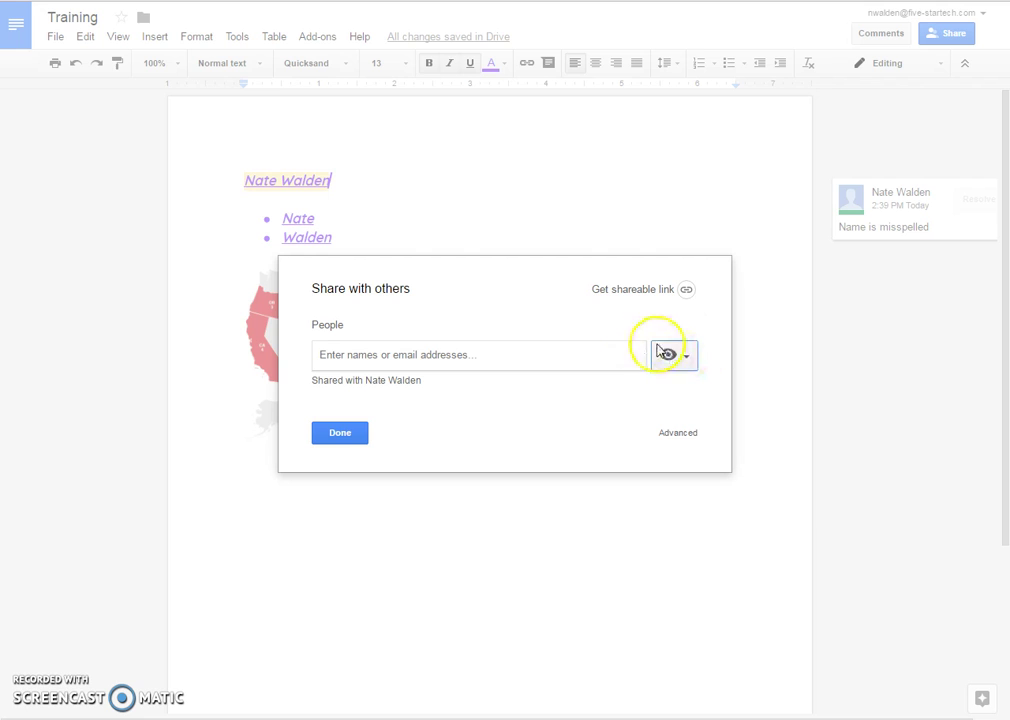
{"action": "left_click", "coordinate": [341, 433]}
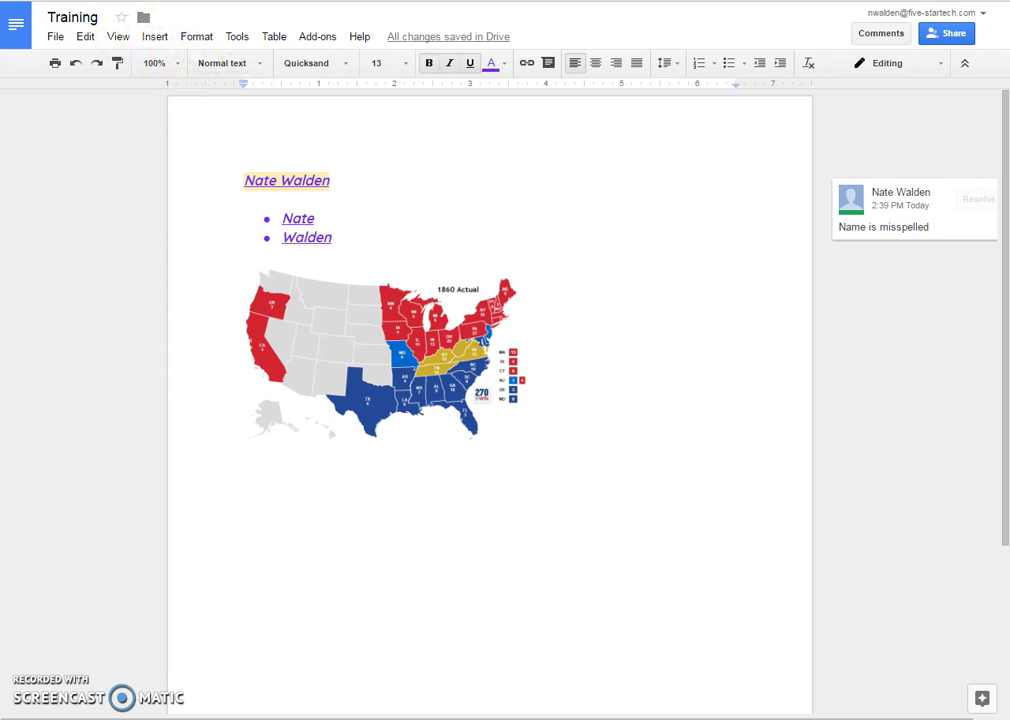
{"action": "key", "text": "ctrl+Tab"}
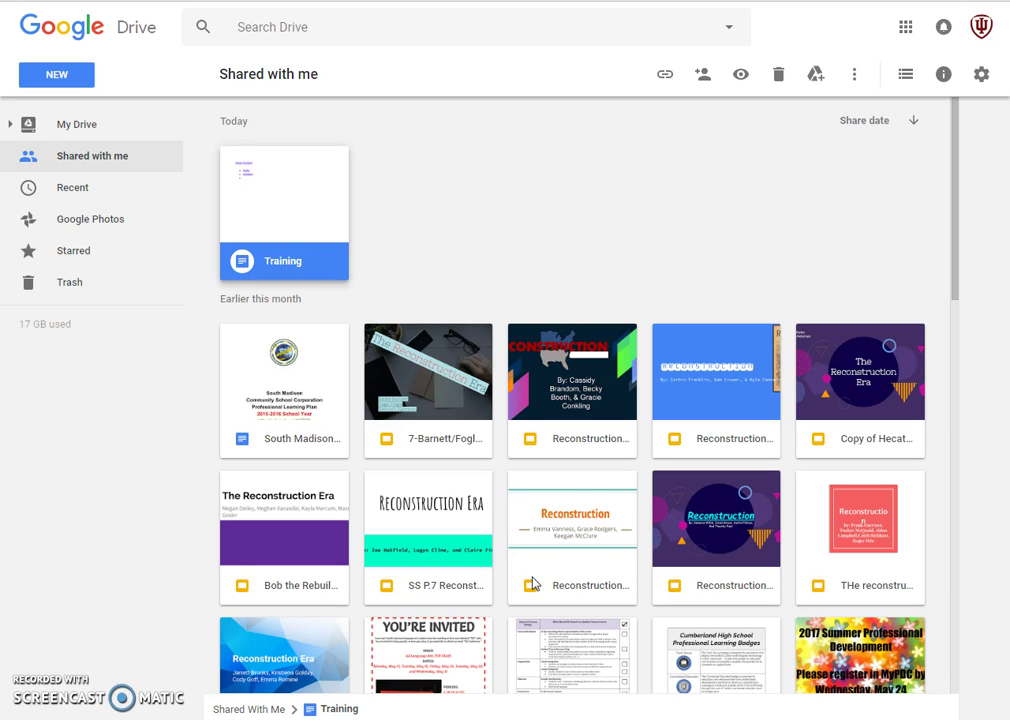
- Scroll down the Shared with me list to the oldest files and folders
{"action": "scroll", "coordinate": [532, 584], "scroll_direction": "down", "scroll_amount": 3}
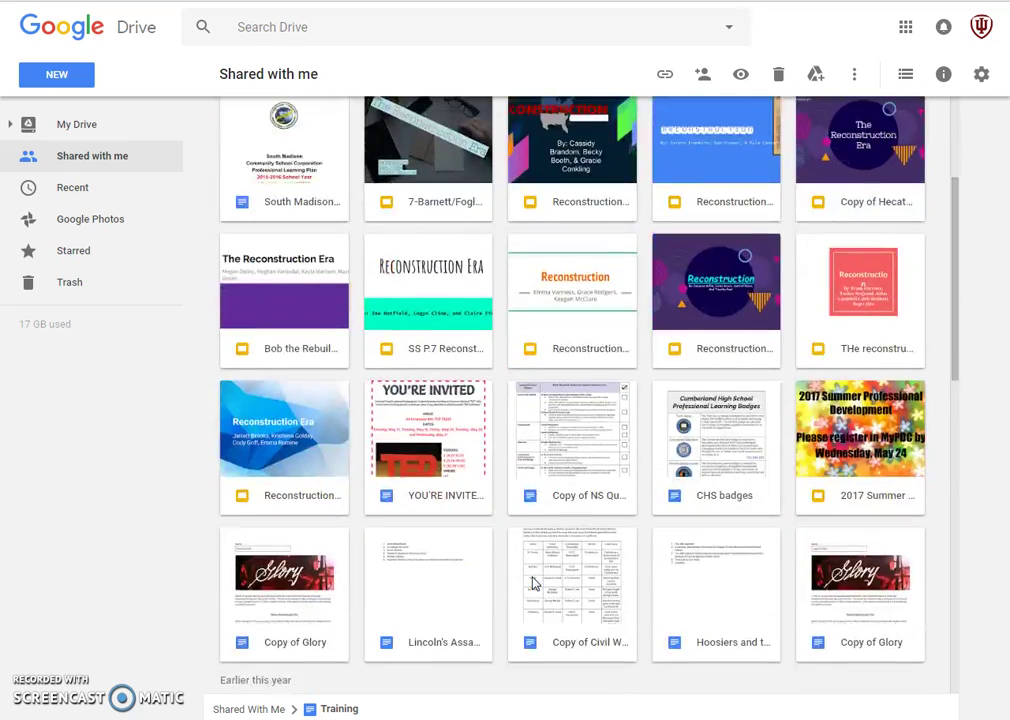
{"action": "scroll", "coordinate": [532, 588], "scroll_direction": "down", "scroll_amount": 4}
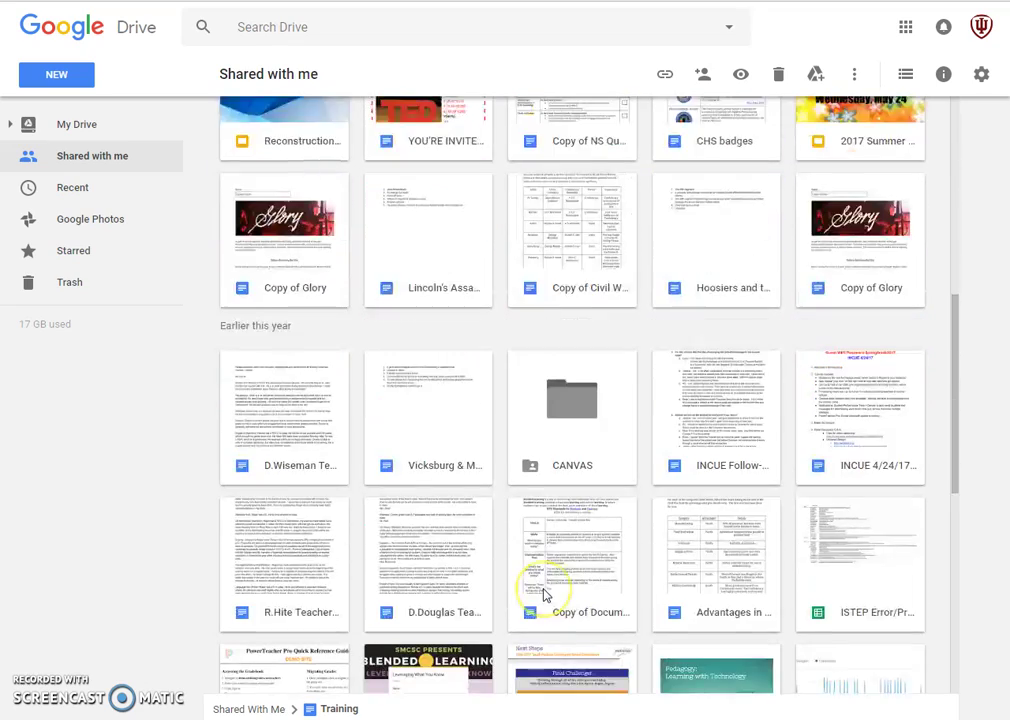
{"action": "scroll", "coordinate": [545, 596], "scroll_direction": "down", "scroll_amount": 10}
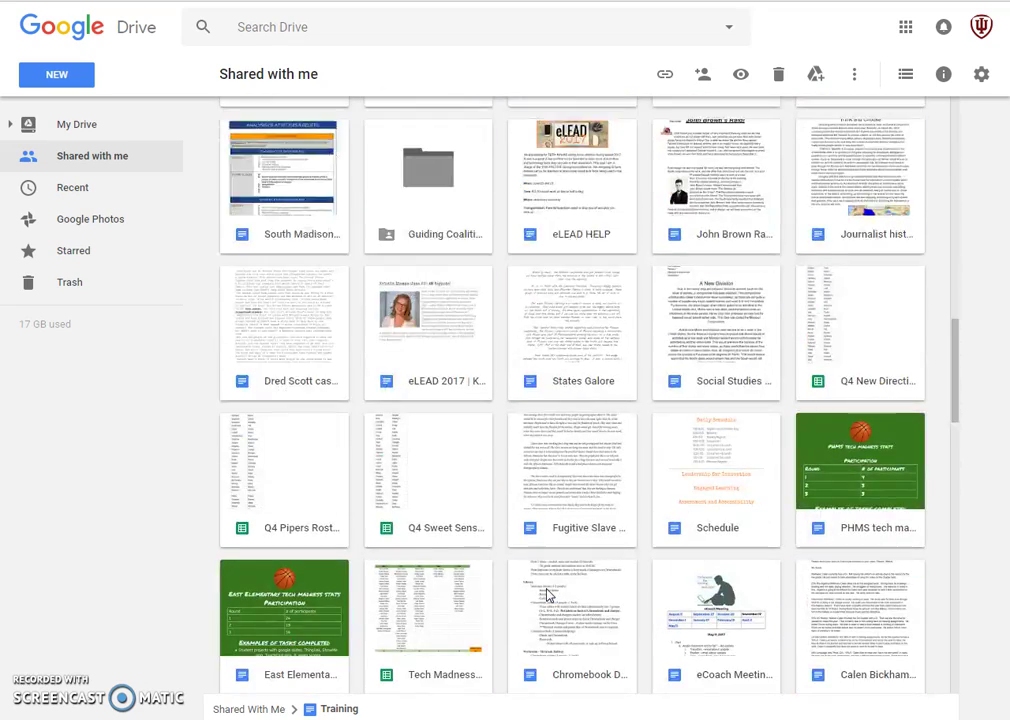
{"action": "scroll", "coordinate": [547, 595], "scroll_direction": "down", "scroll_amount": 5}
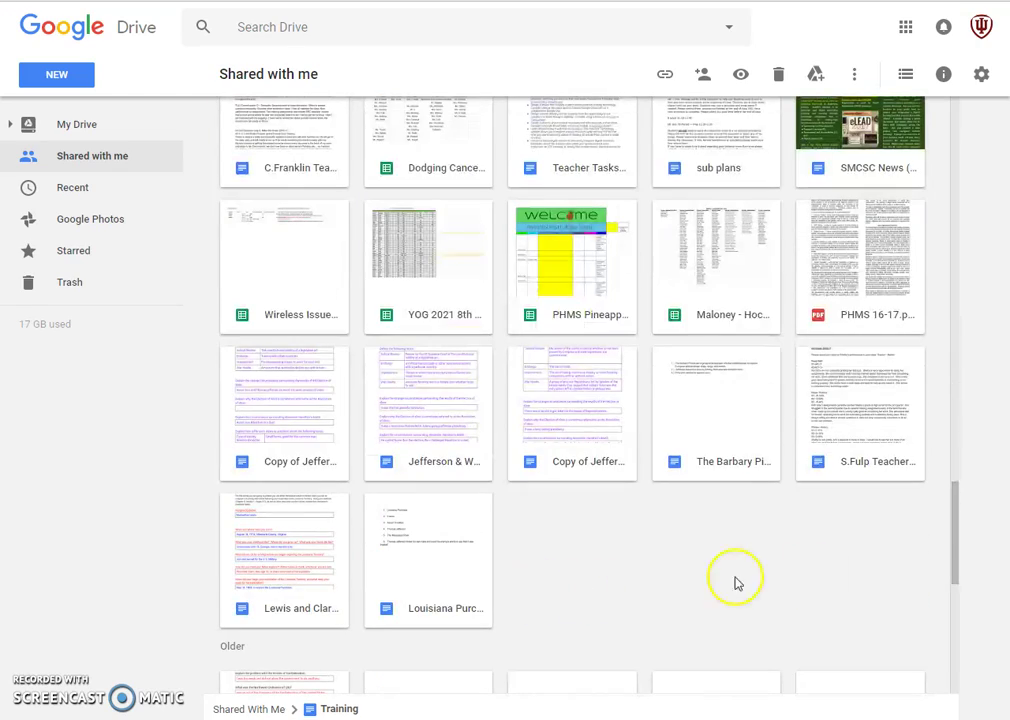
{"action": "left_click_drag", "start_coordinate": [955, 422], "coordinate": [954, 575]}
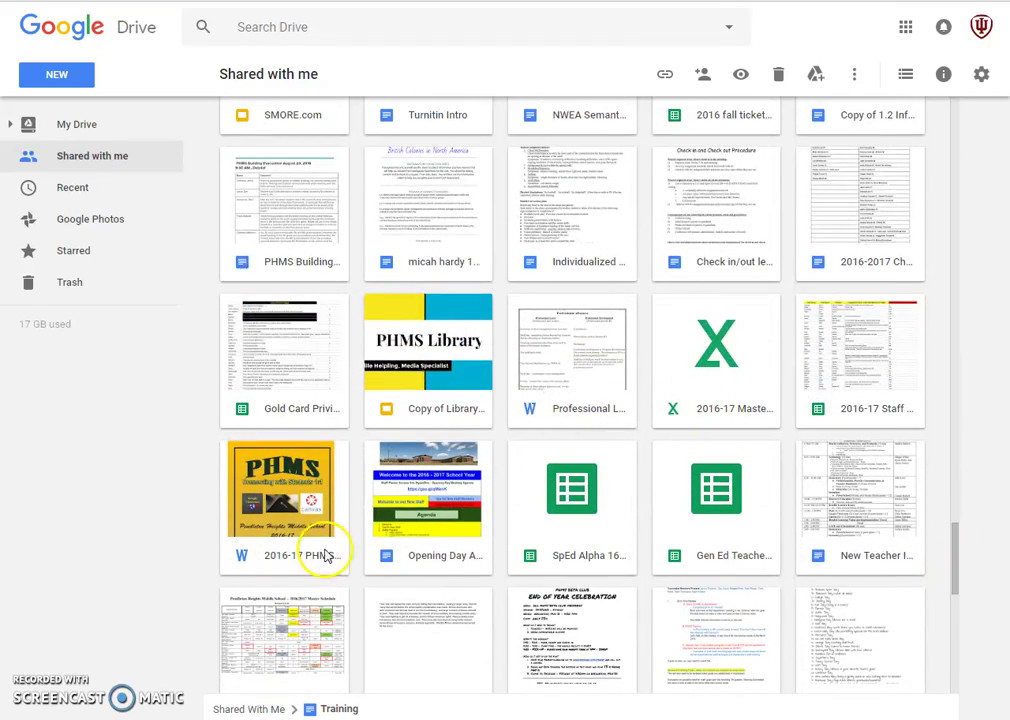
{"action": "scroll", "coordinate": [852, 560], "scroll_direction": "down", "scroll_amount": 3}
{"action": "scroll", "coordinate": [848, 522], "scroll_direction": "down", "scroll_amount": 3}
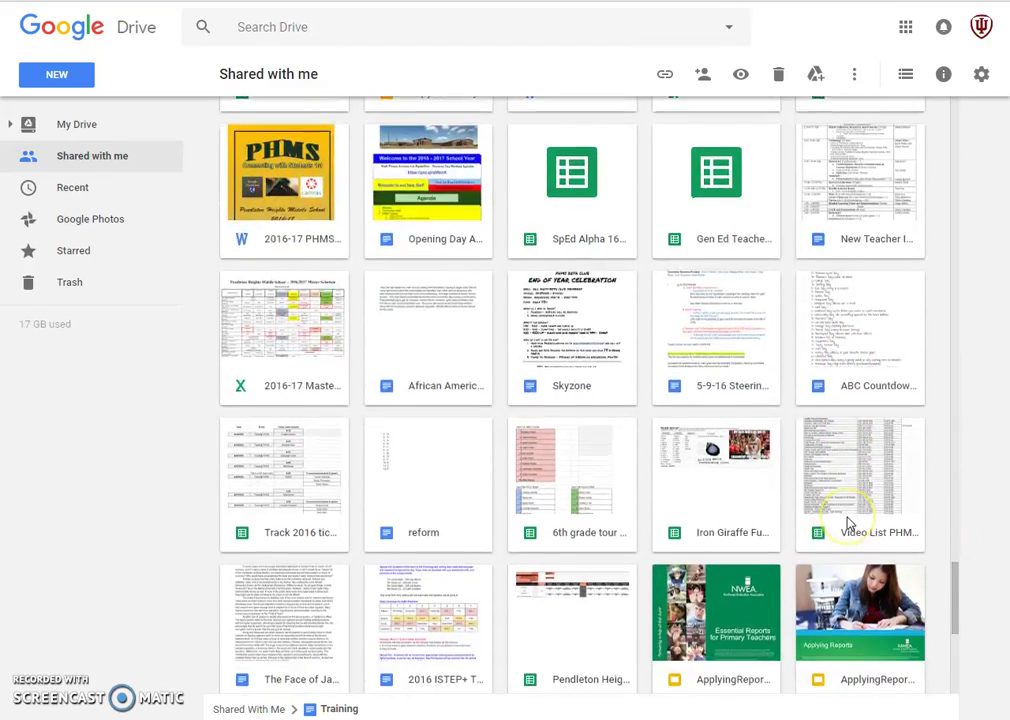
{"action": "scroll", "coordinate": [848, 522], "scroll_direction": "down", "scroll_amount": 3}
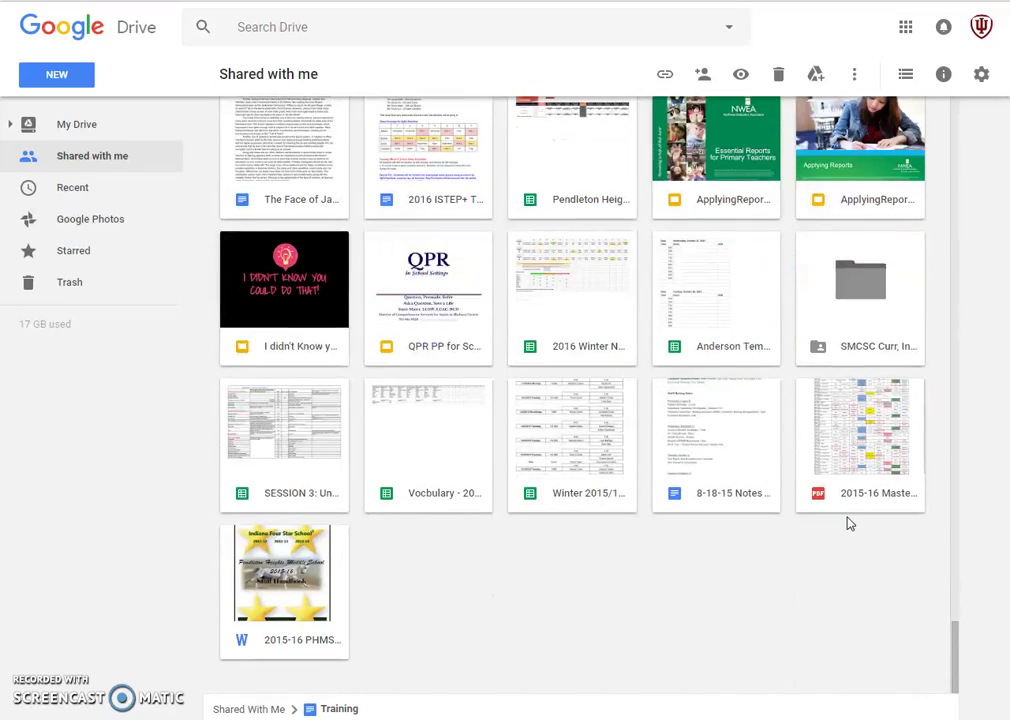
{"action": "left_click_drag", "start_coordinate": [958, 648], "coordinate": [962, 590]}
- Open Presidents dollars.docx from My Drive with Google Docs
{"action": "left_click", "coordinate": [73, 137]}
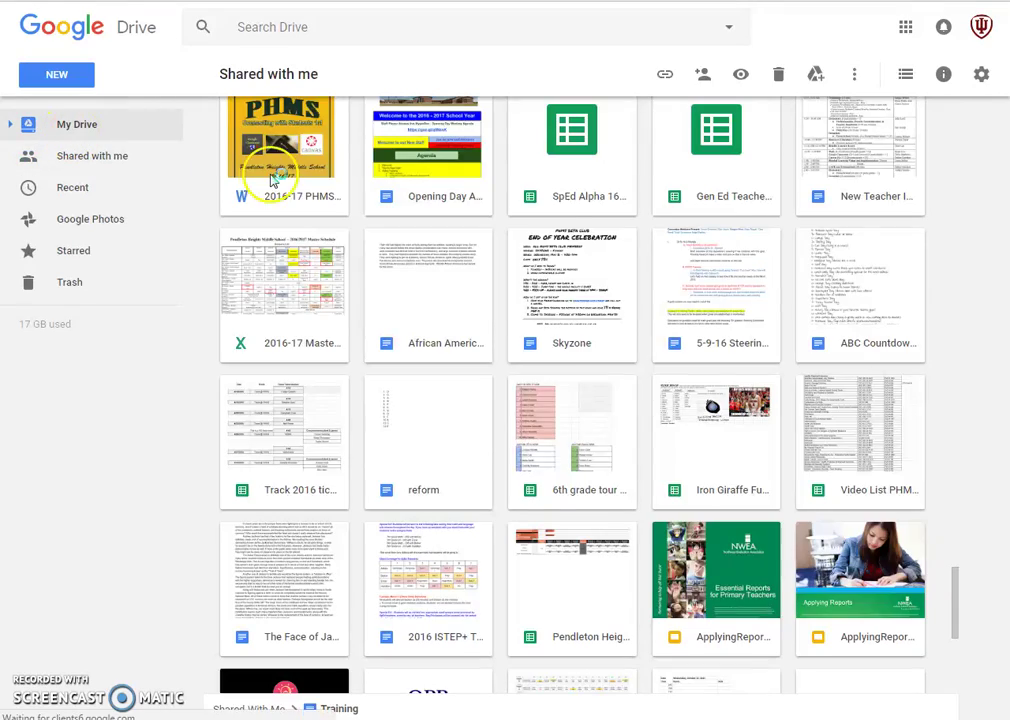
{"action": "scroll", "coordinate": [724, 398], "scroll_direction": "down", "scroll_amount": 5}
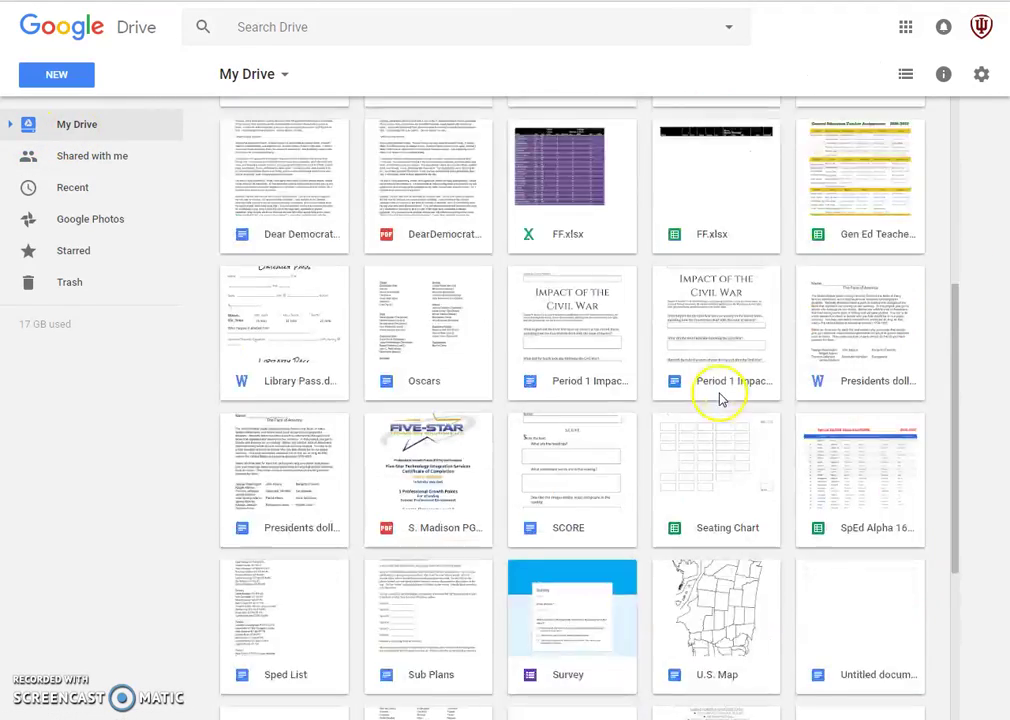
{"action": "scroll", "coordinate": [497, 328], "scroll_direction": "down", "scroll_amount": 3}
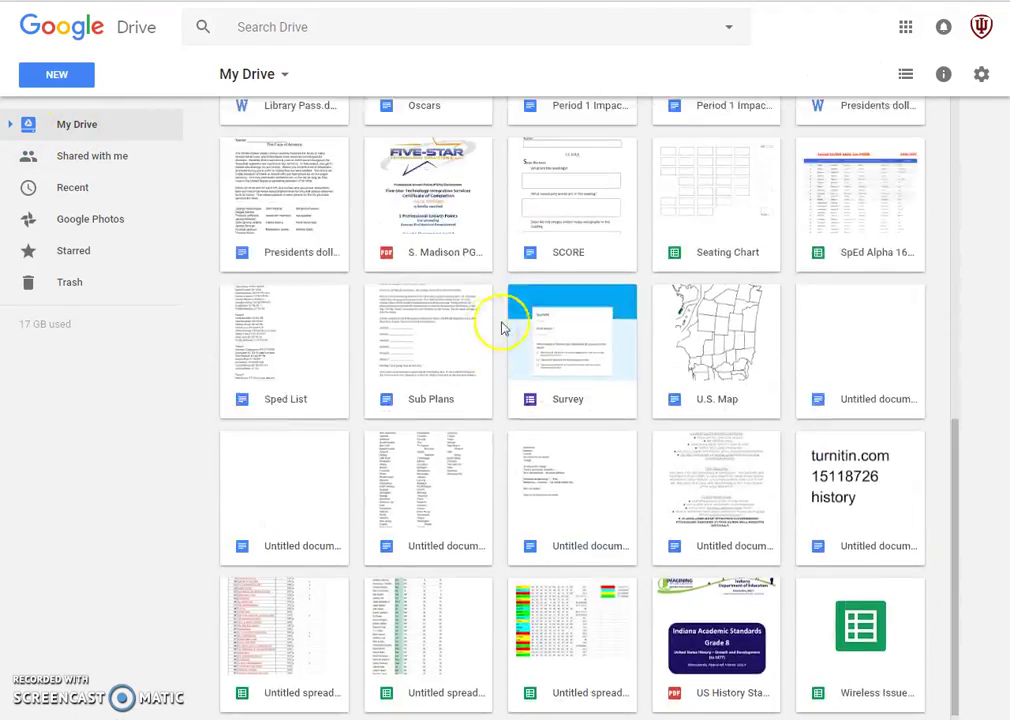
{"action": "scroll", "coordinate": [700, 270], "scroll_direction": "up", "scroll_amount": 3}
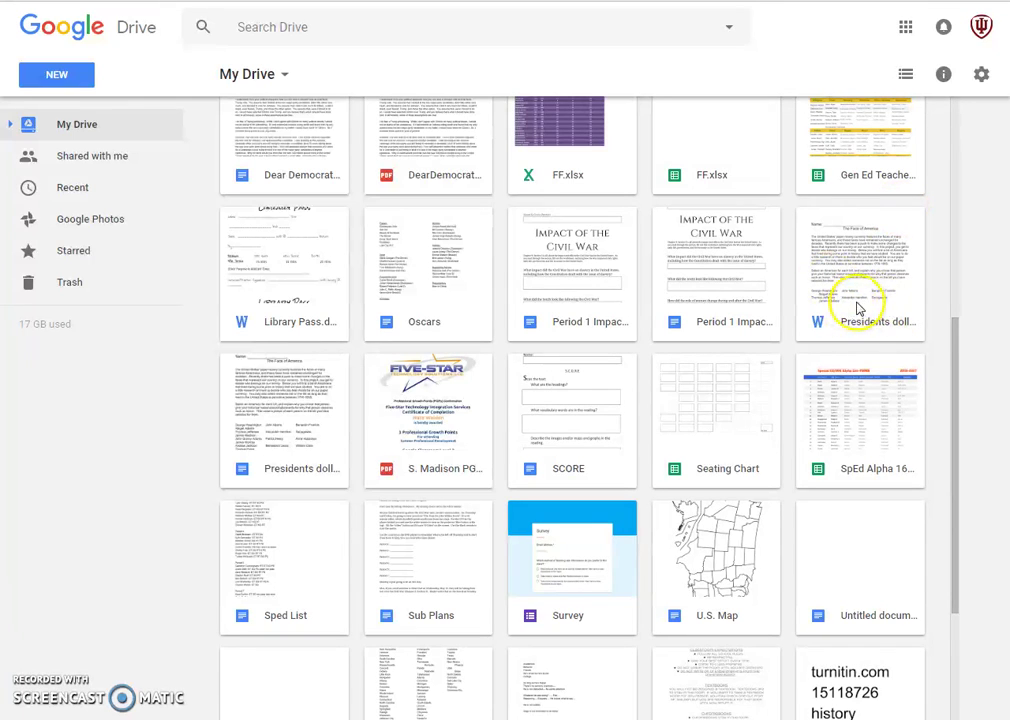
{"action": "left_click", "coordinate": [819, 323]}
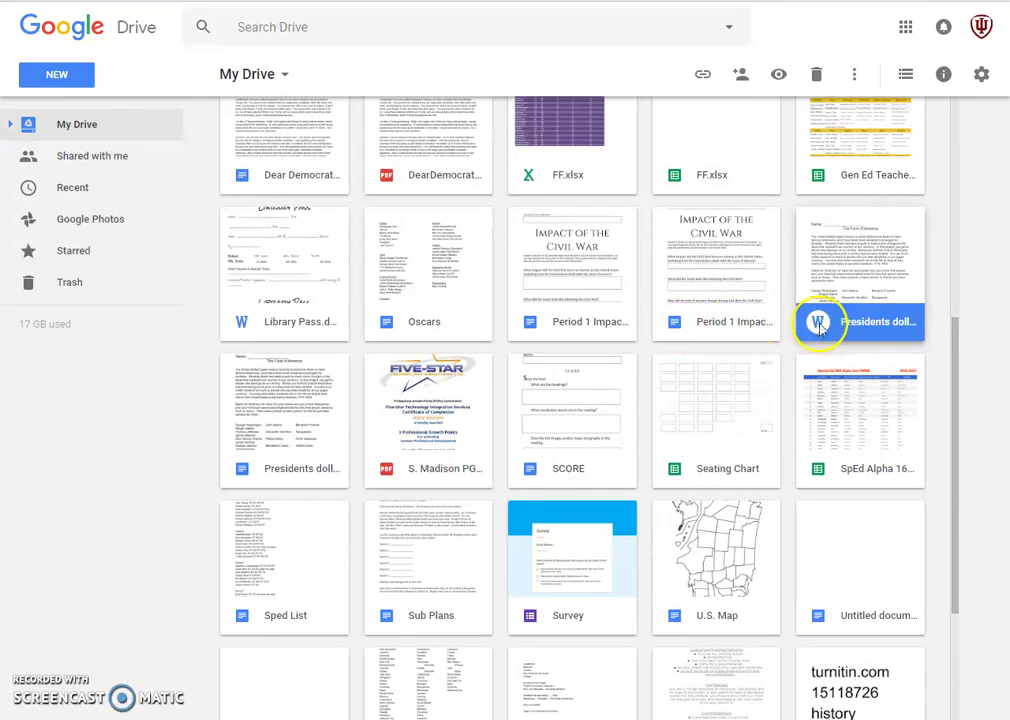
{"action": "right_click", "coordinate": [865, 330]}
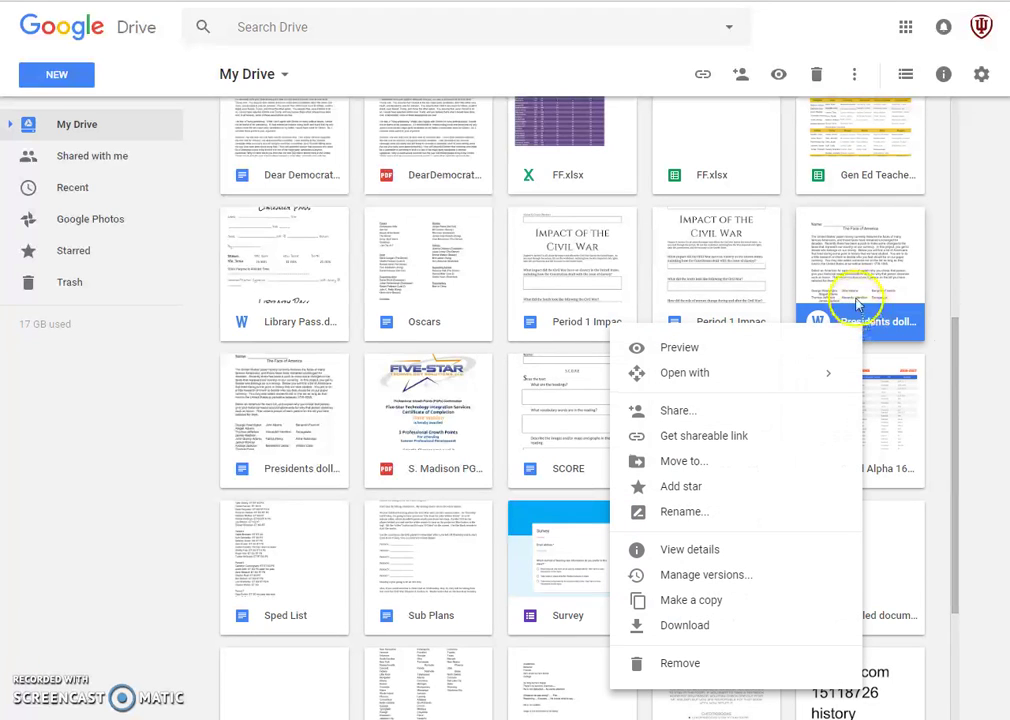
{"action": "mouse_move", "coordinate": [760, 382]}
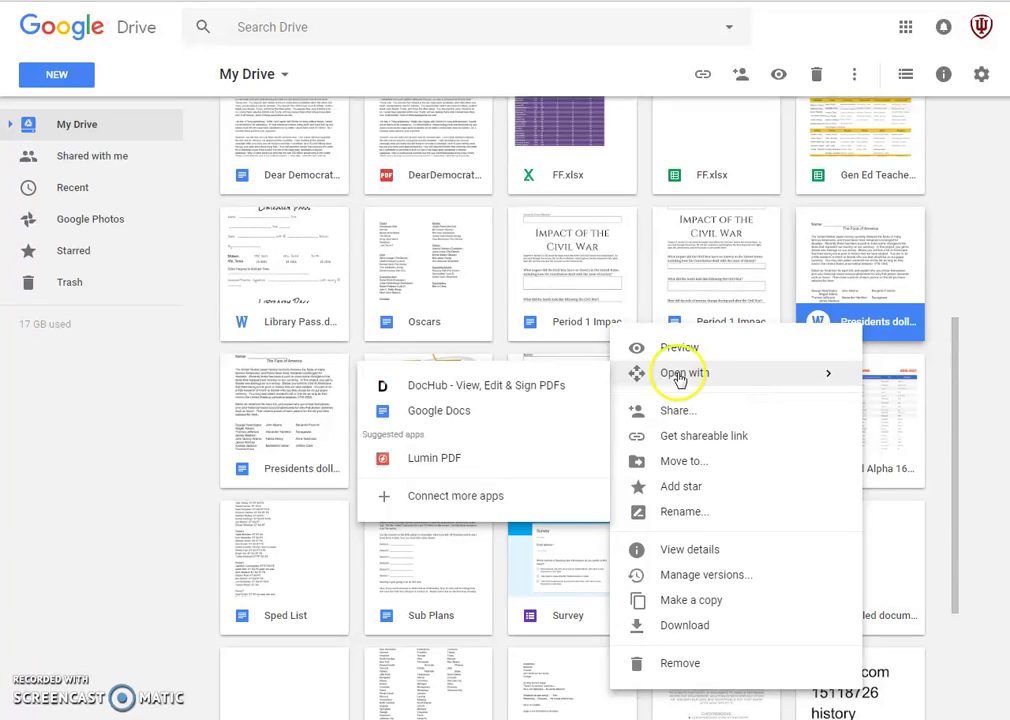
{"action": "left_click", "coordinate": [430, 413]}
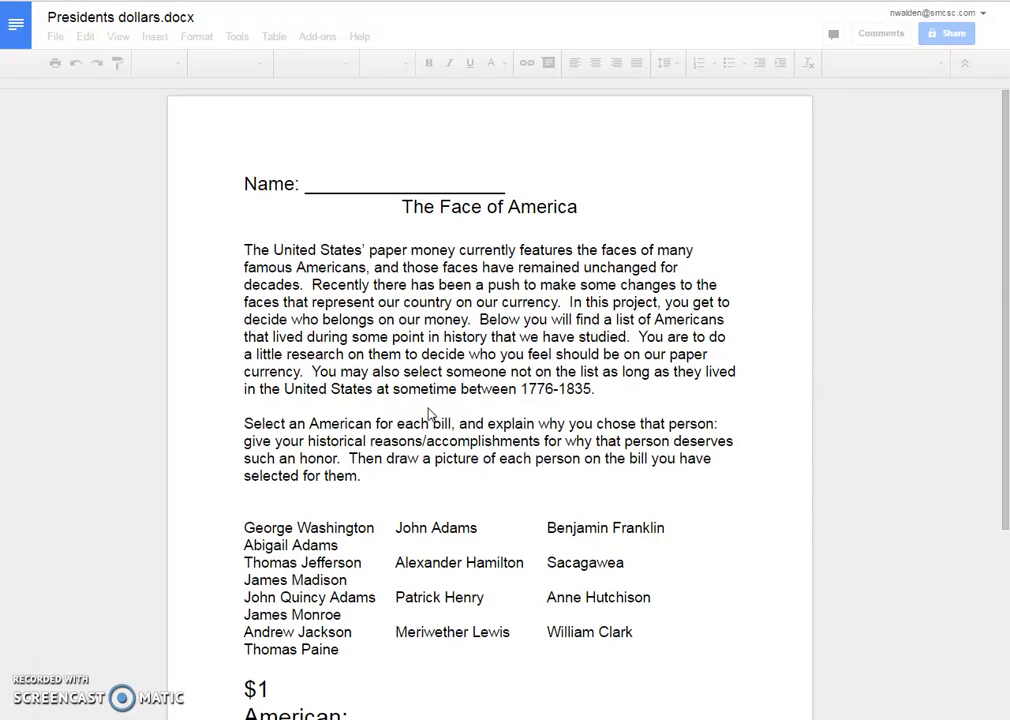
- Look over the five-page 'The Face of America' worksheet, then close its tab
{"action": "left_click", "coordinate": [435, 406]}
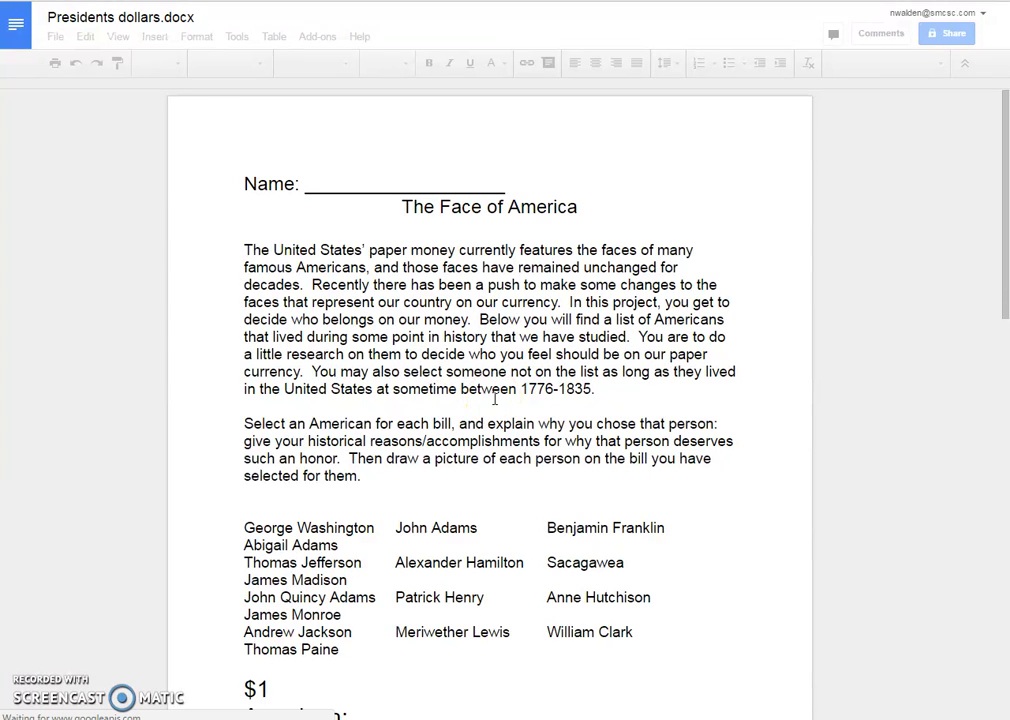
{"action": "scroll", "coordinate": [494, 399], "scroll_direction": "down", "scroll_amount": 5}
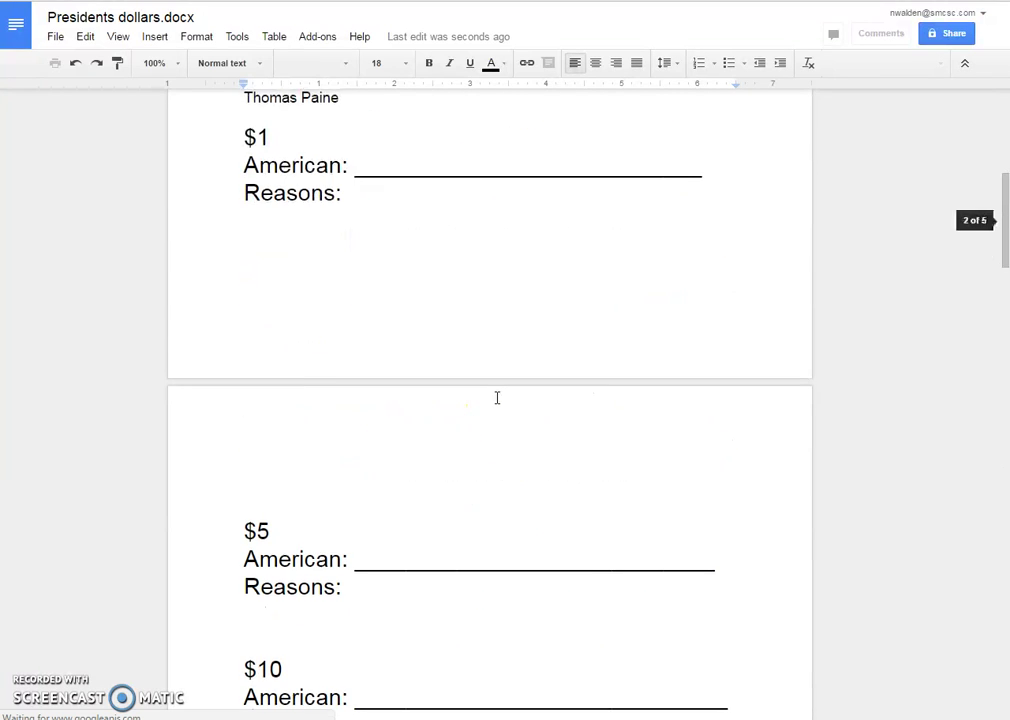
{"action": "scroll", "coordinate": [496, 397], "scroll_direction": "up", "scroll_amount": 5}
{"action": "left_click", "coordinate": [522, 380]}
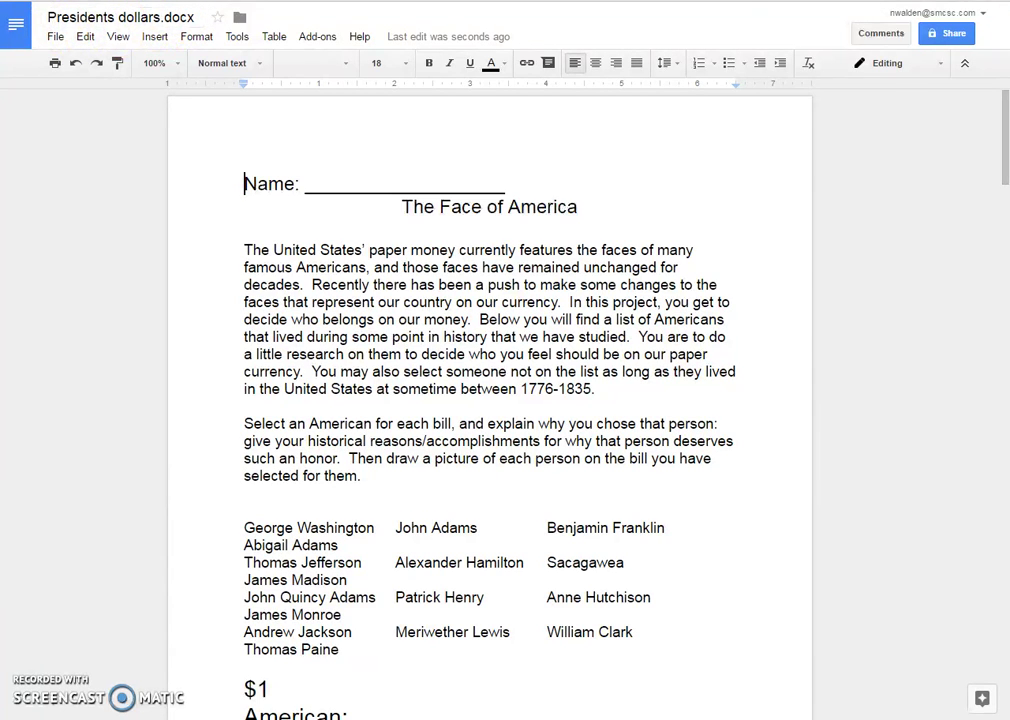
{"action": "key", "text": "ctrl+w"}
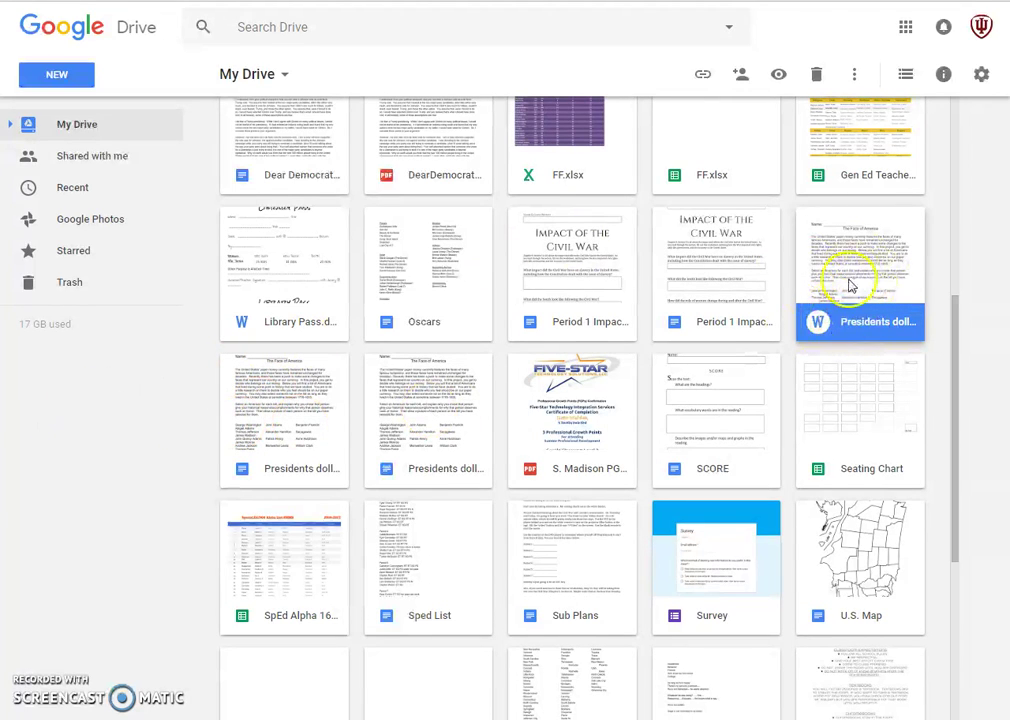
{"action": "left_click", "coordinate": [278, 450]}
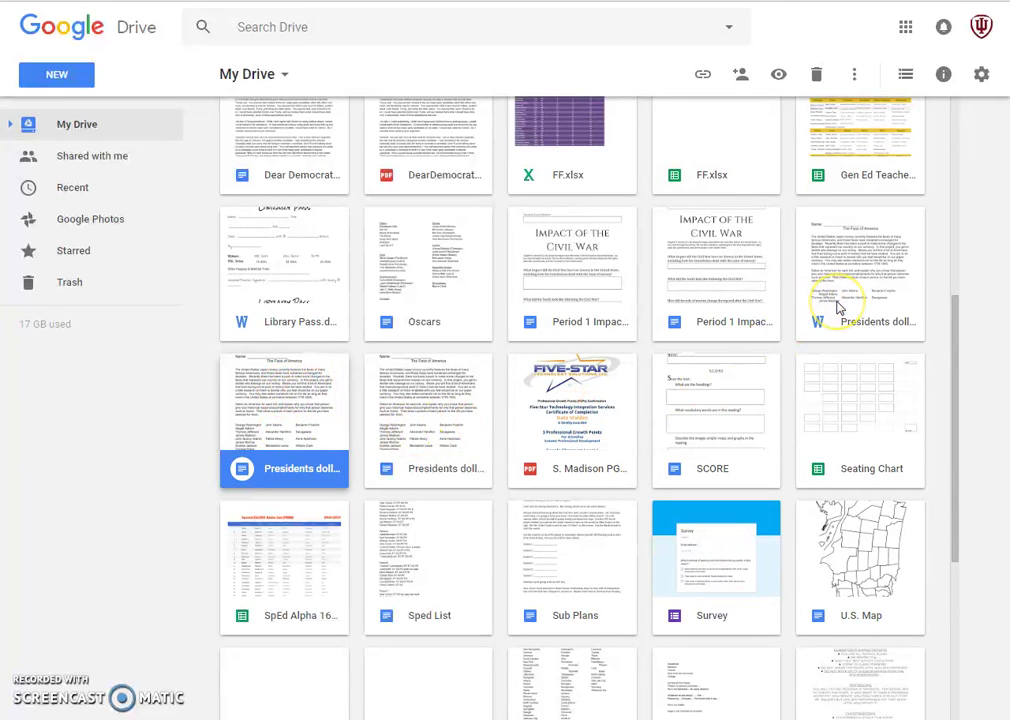
{"action": "right_click", "coordinate": [838, 308]}
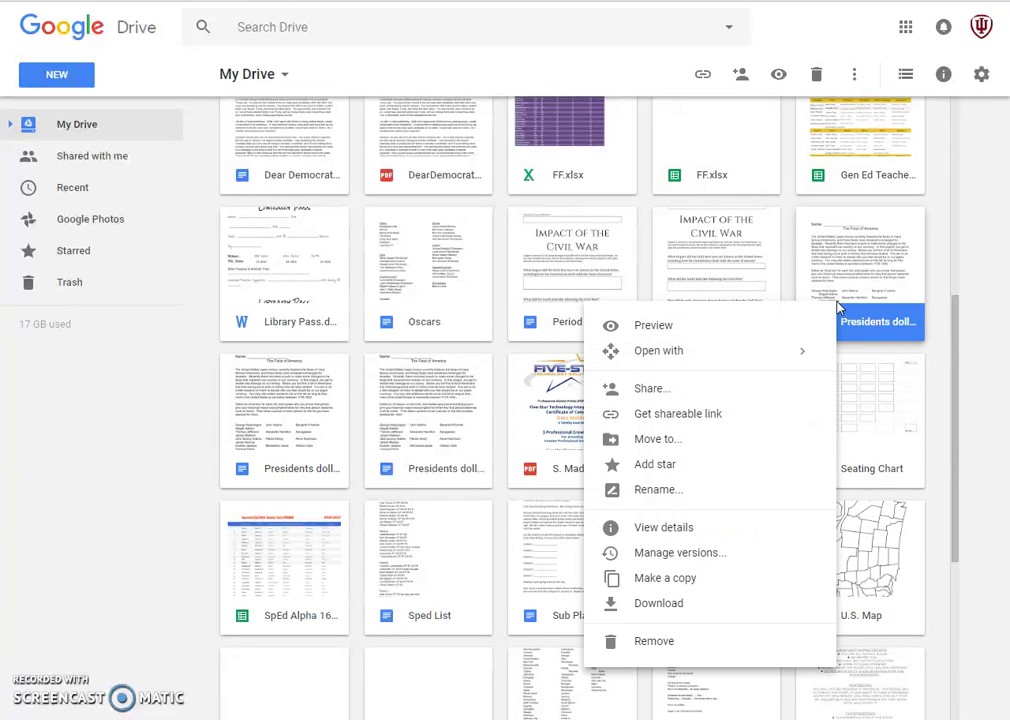
{"action": "mouse_move", "coordinate": [750, 358]}
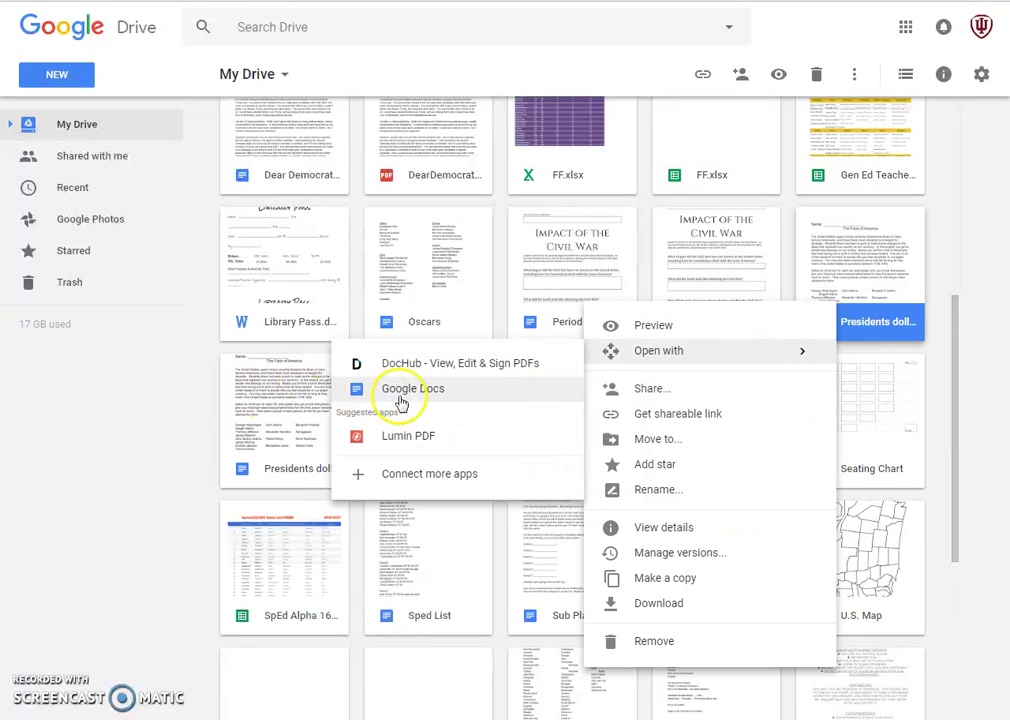
{"action": "left_click", "coordinate": [70, 454]}
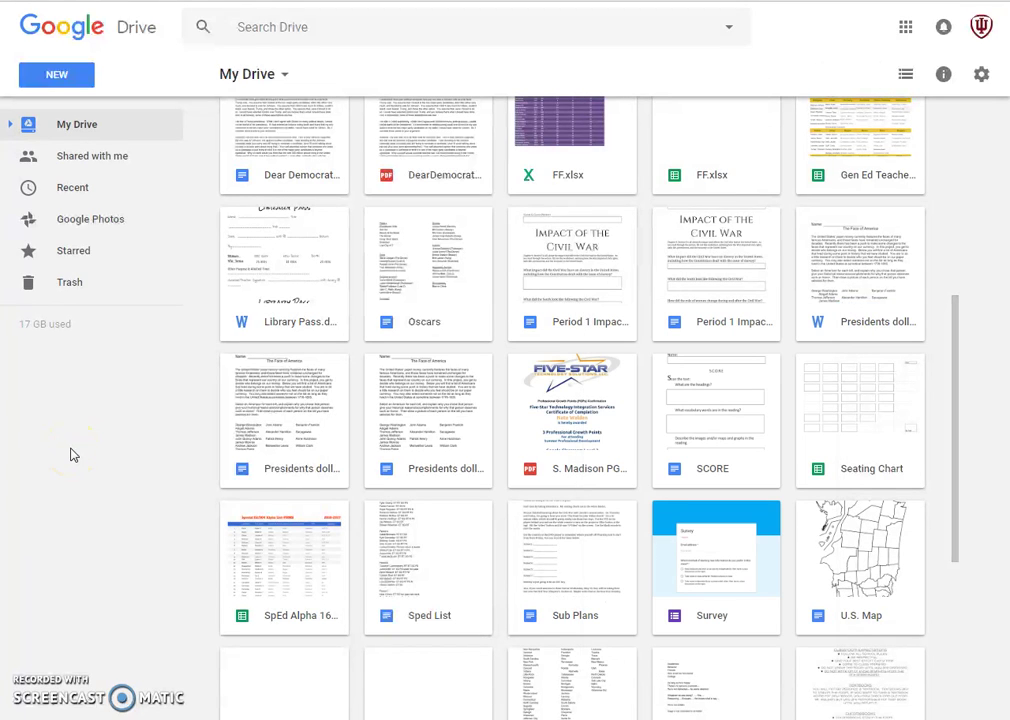